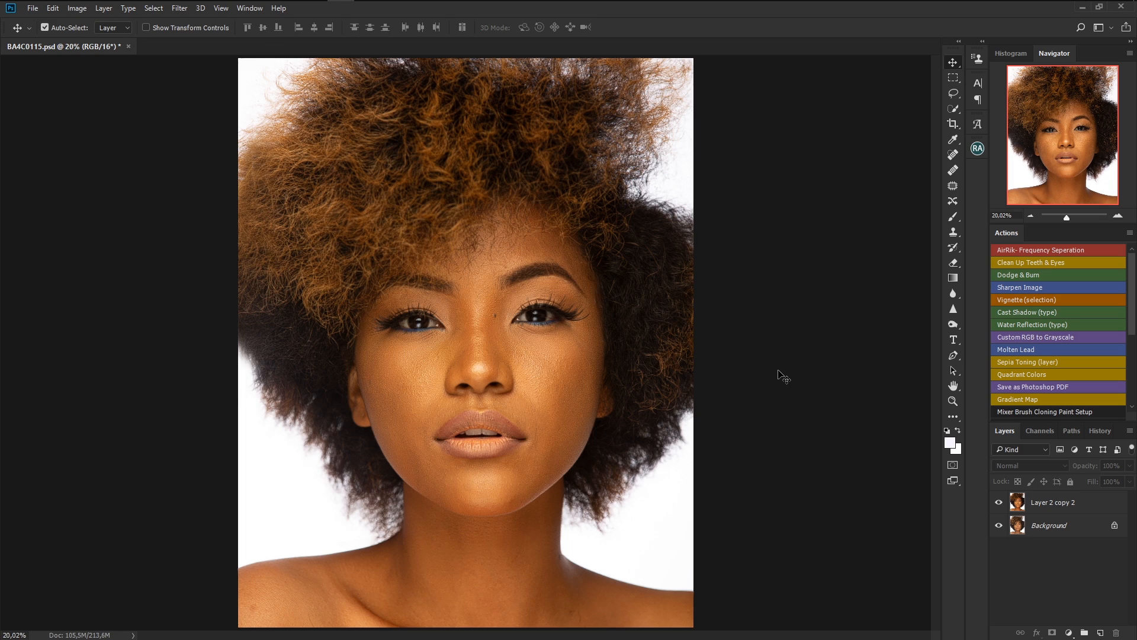
Select the Layer 2 copy 2 layer and toggle its visibility to compare it with the original.
{"action": "left_click", "coordinate": [1091, 509]}
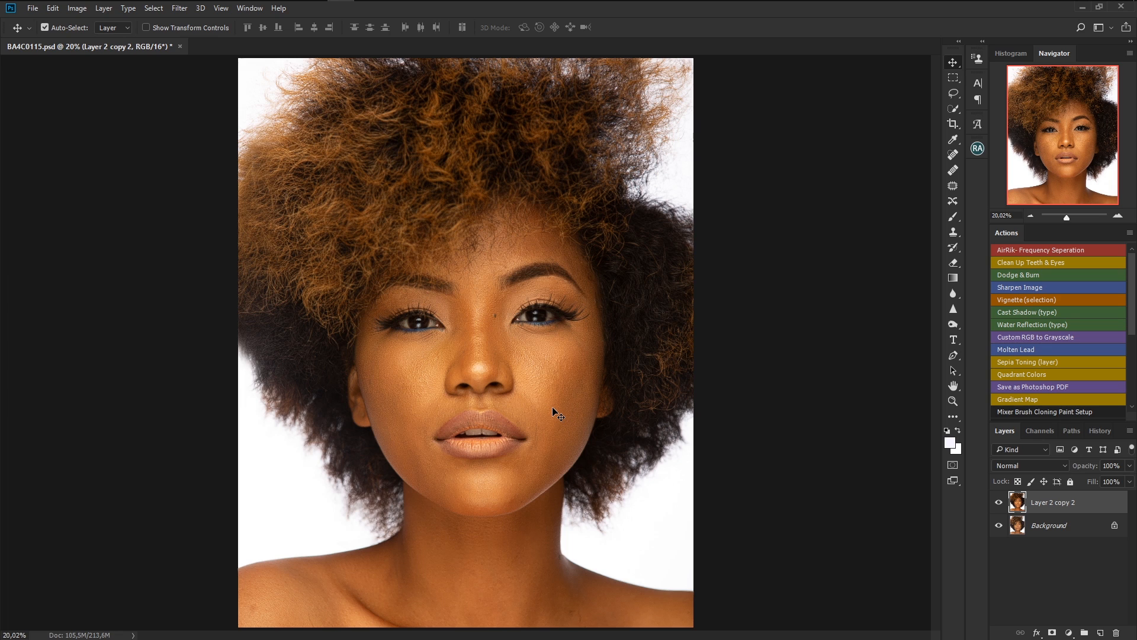
{"action": "left_click", "coordinate": [998, 504]}
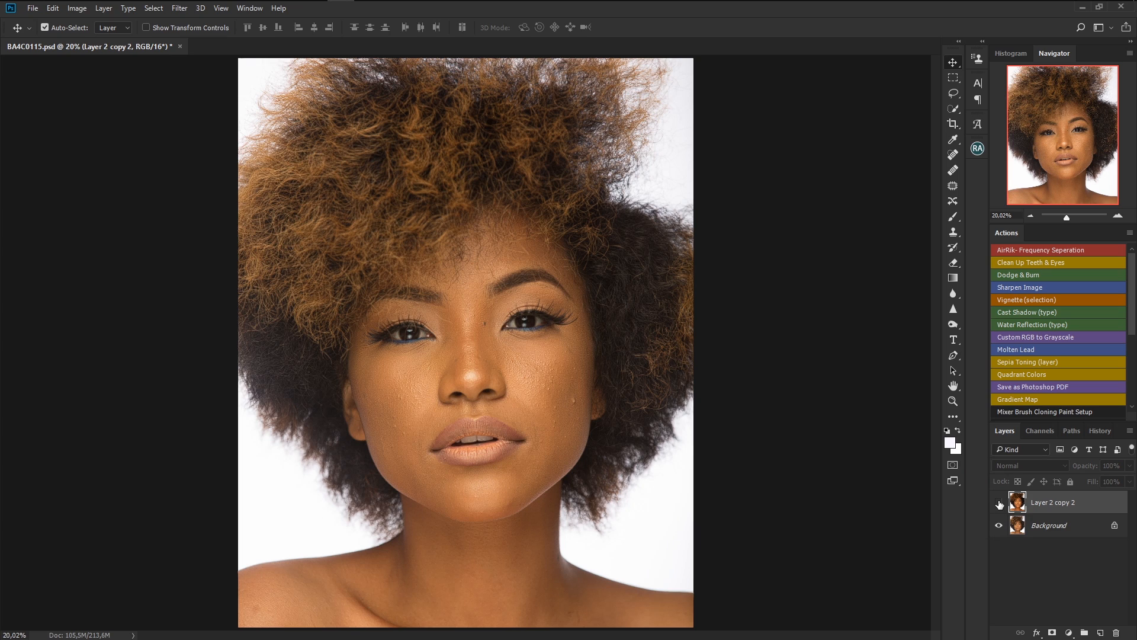
{"action": "left_click", "coordinate": [1000, 503]}
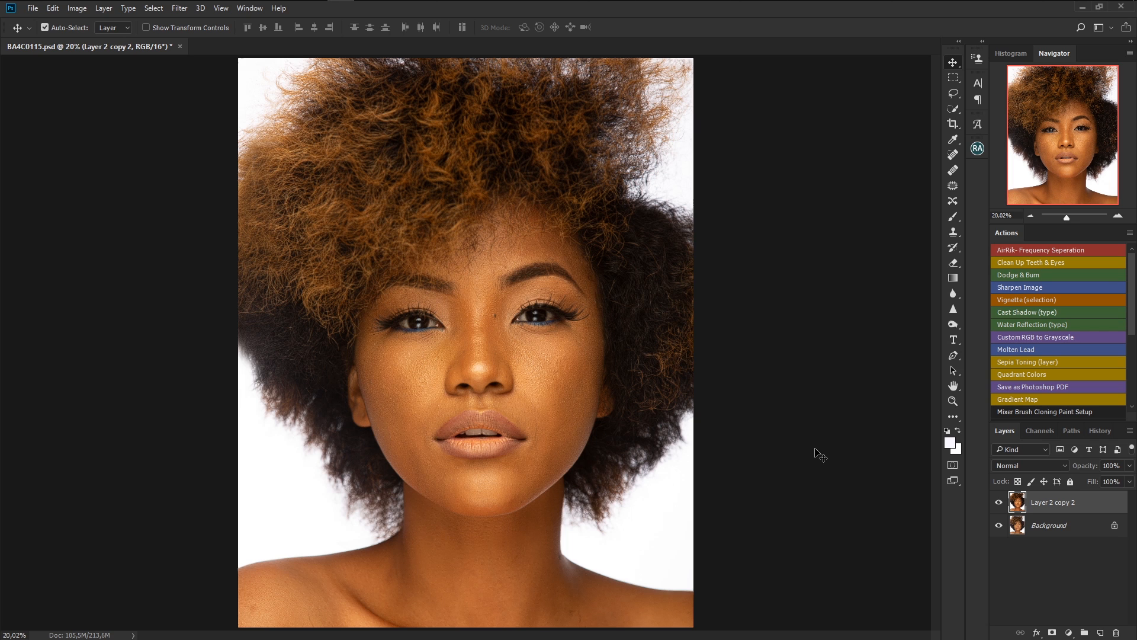
Heal two small blemishes on the lower cheeks with the Spot Healing Brush, then fit the image to the screen.
{"action": "key", "text": "ctrl+plus"}
{"action": "key", "text": "ctrl+plus"}
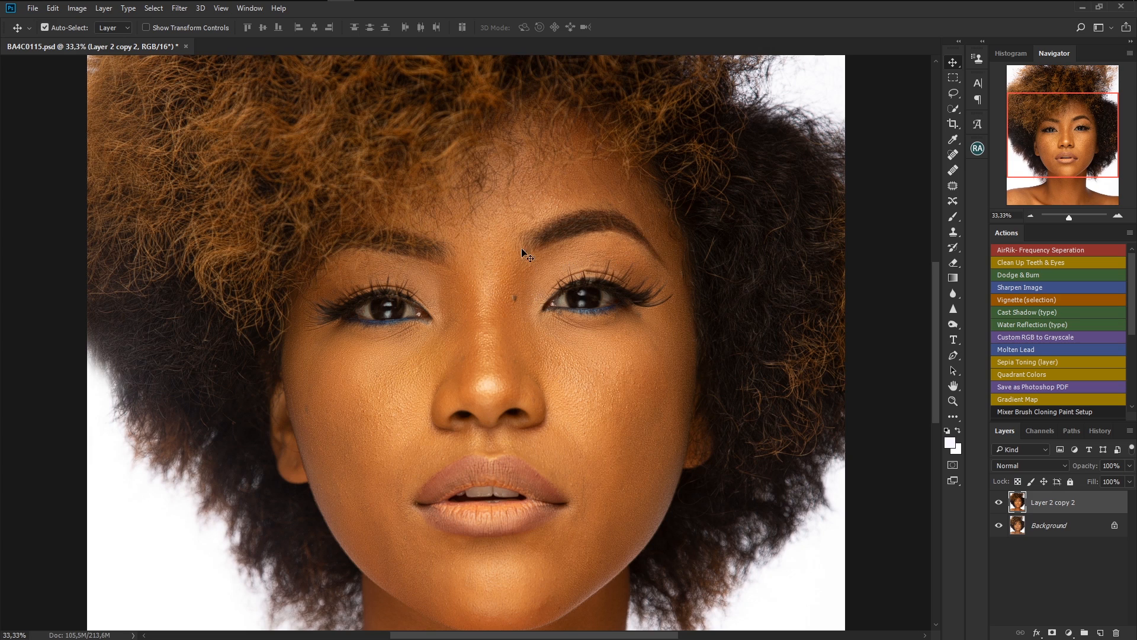
{"action": "left_click", "coordinate": [952, 156]}
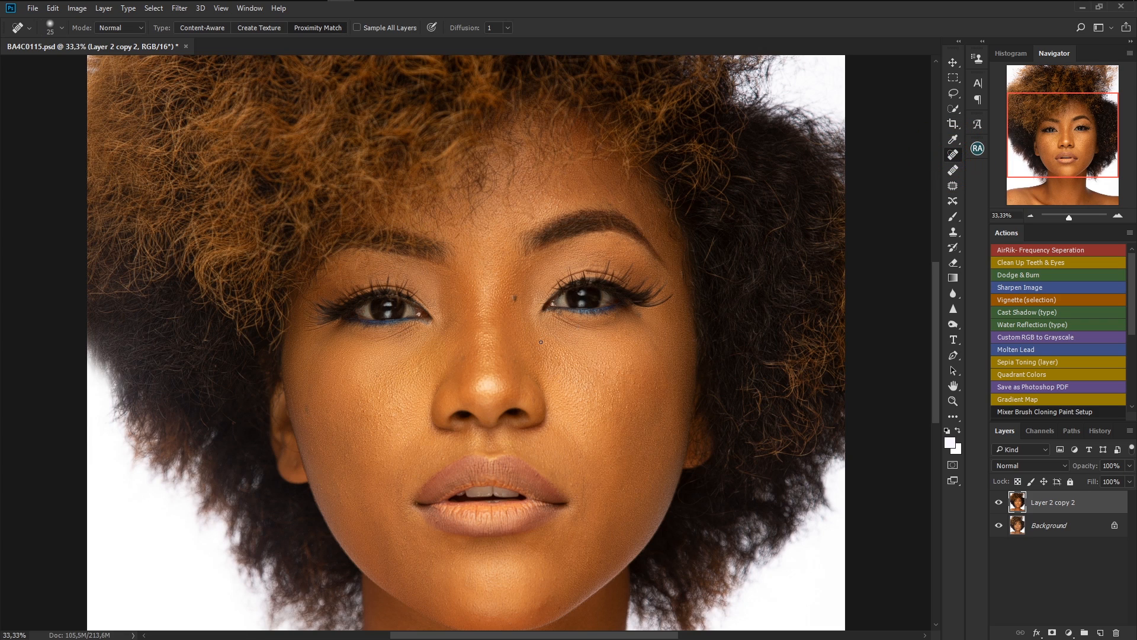
{"action": "left_click", "coordinate": [378, 399]}
{"action": "left_click", "coordinate": [605, 405]}
{"action": "key", "text": "ctrl+0"}
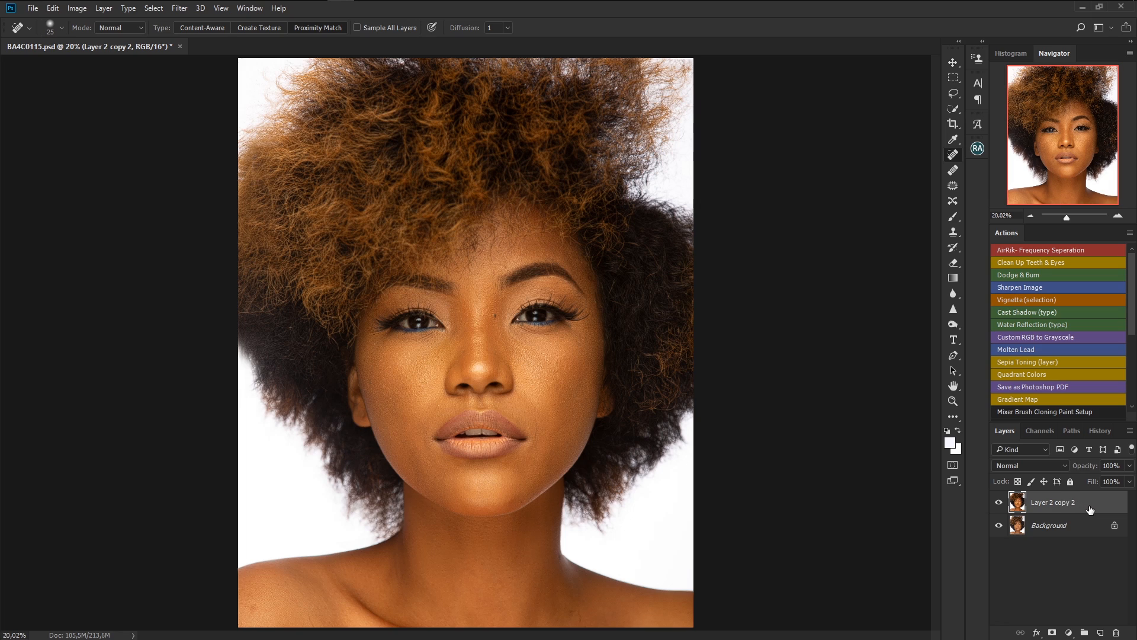
Run the AirRik- Frequency Seperation action and confirm its Gaussian Blur after adjusting the radius slider.
{"action": "left_click", "coordinate": [1054, 250]}
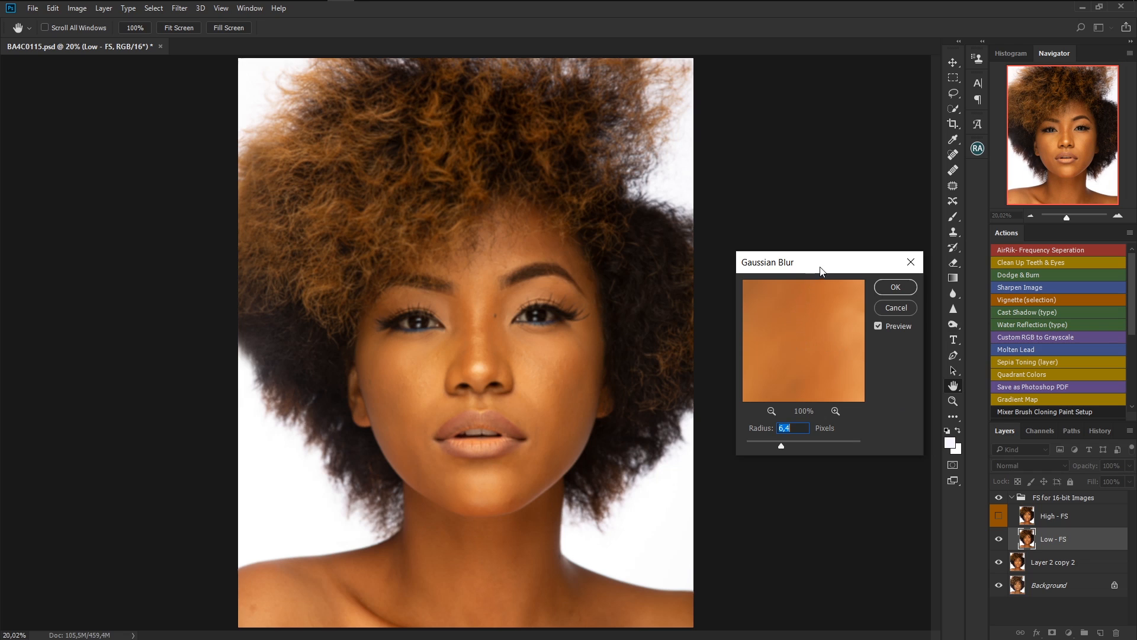
{"action": "left_click_drag", "start_coordinate": [820, 271], "coordinate": [805, 286]}
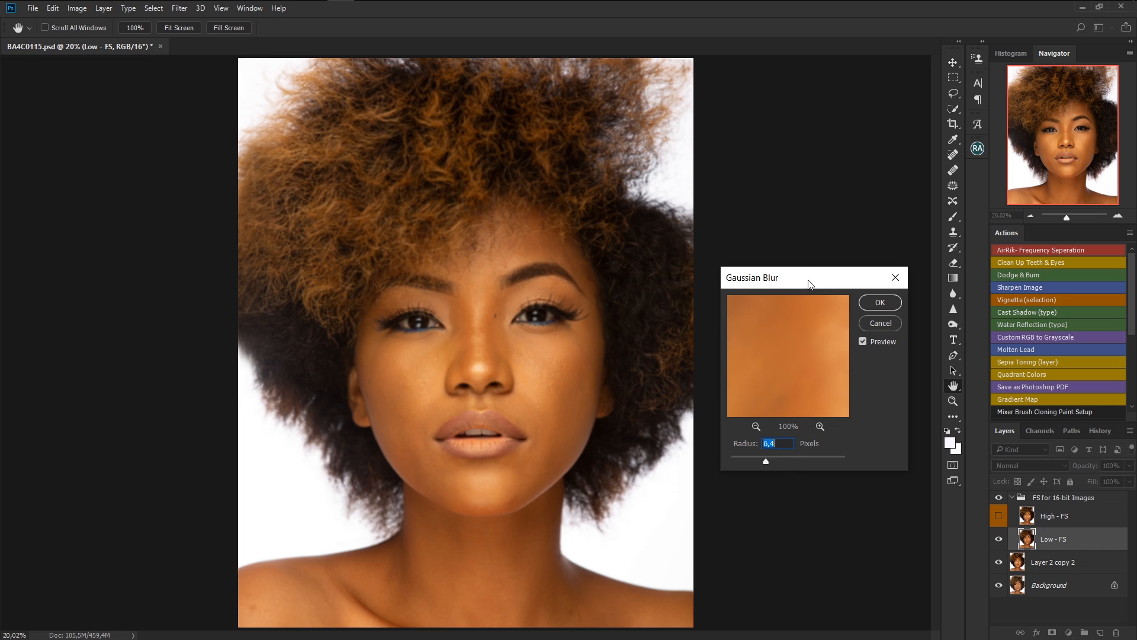
{"action": "left_click_drag", "start_coordinate": [809, 277], "coordinate": [809, 280]}
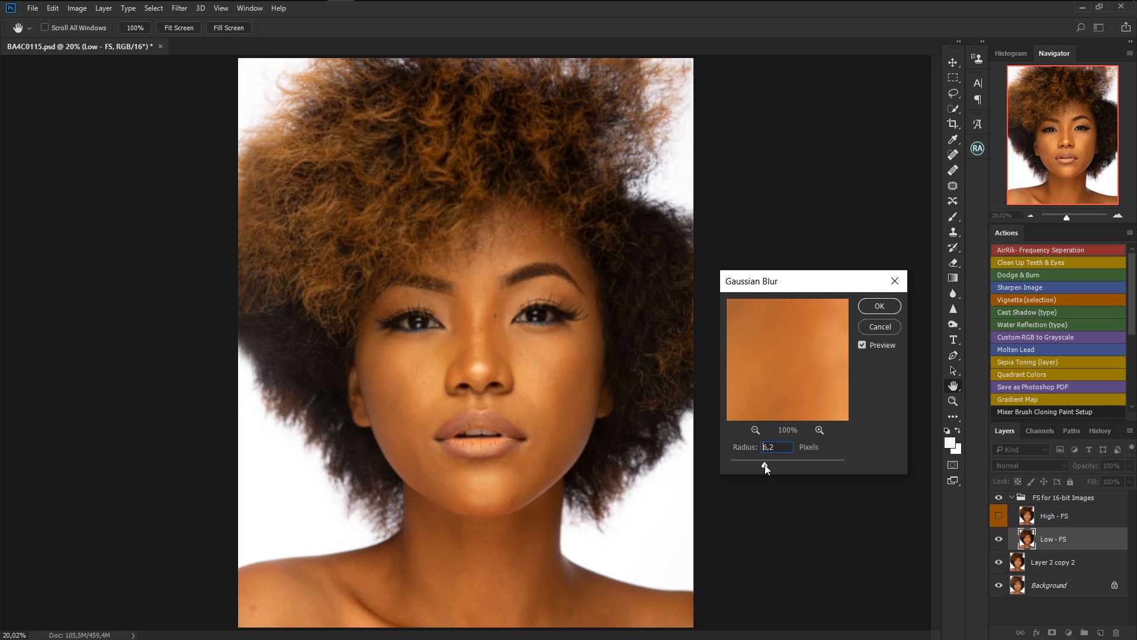
{"action": "left_click_drag", "start_coordinate": [766, 464], "coordinate": [769, 465]}
{"action": "left_click_drag", "start_coordinate": [768, 463], "coordinate": [774, 468]}
{"action": "left_click", "coordinate": [875, 306]}
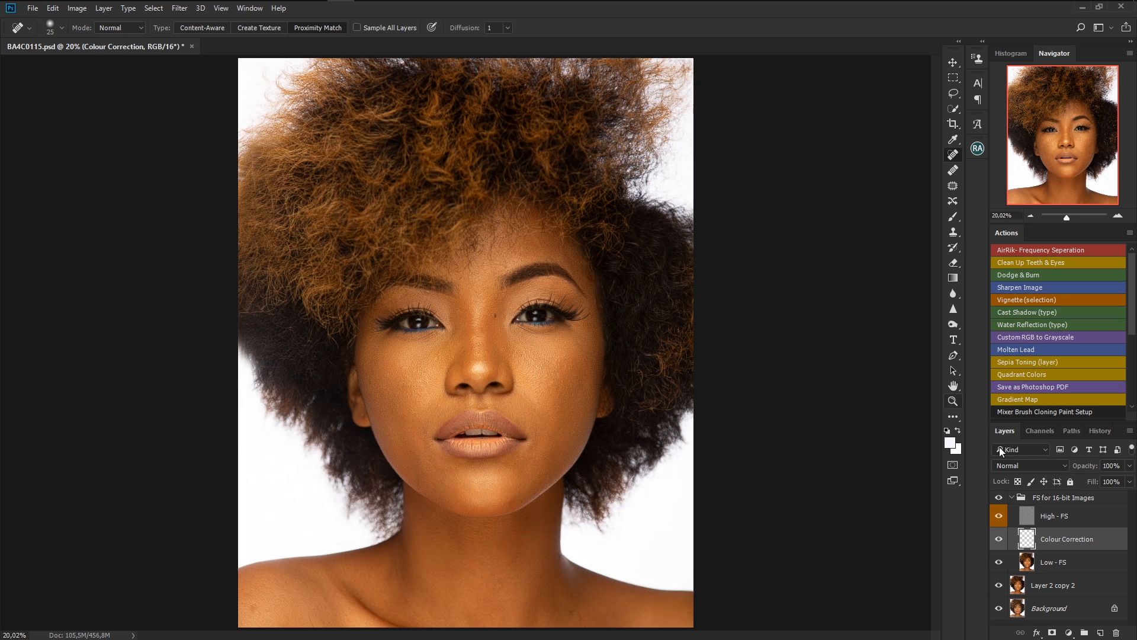
On the Low - FS layer, blend skin tones between the brows and along the nose with the Mixer Brush.
{"action": "left_click", "coordinate": [1087, 566]}
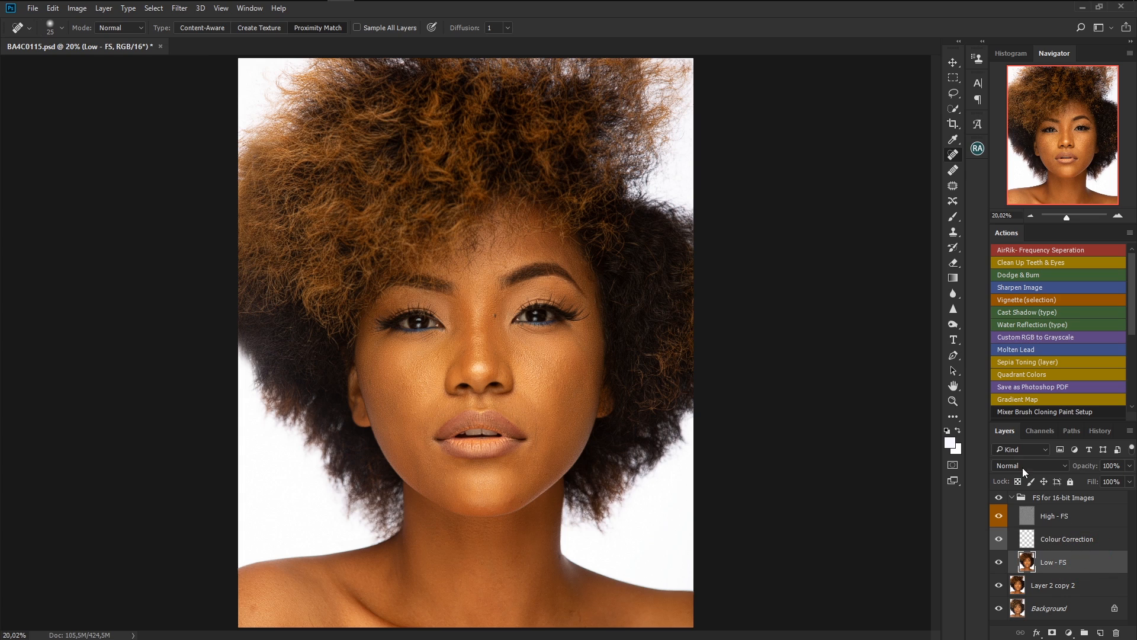
{"action": "key", "text": "b"}
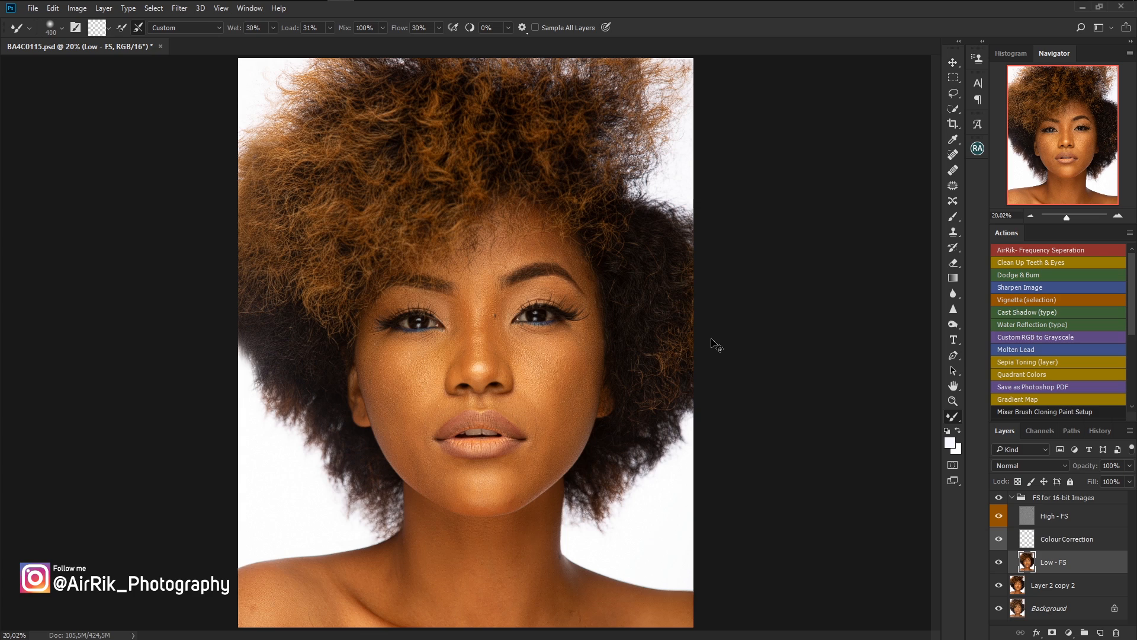
{"action": "key", "text": "ctrl+plus"}
{"action": "key", "text": "ctrl+plus"}
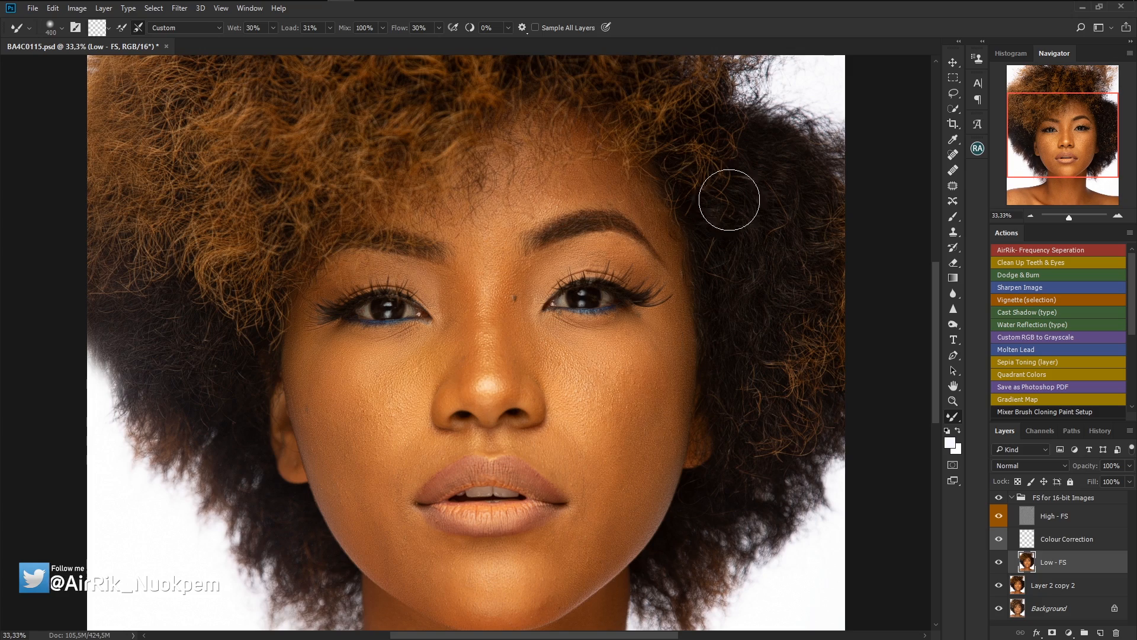
{"action": "left_click_drag", "start_coordinate": [935, 334], "coordinate": [934, 294]}
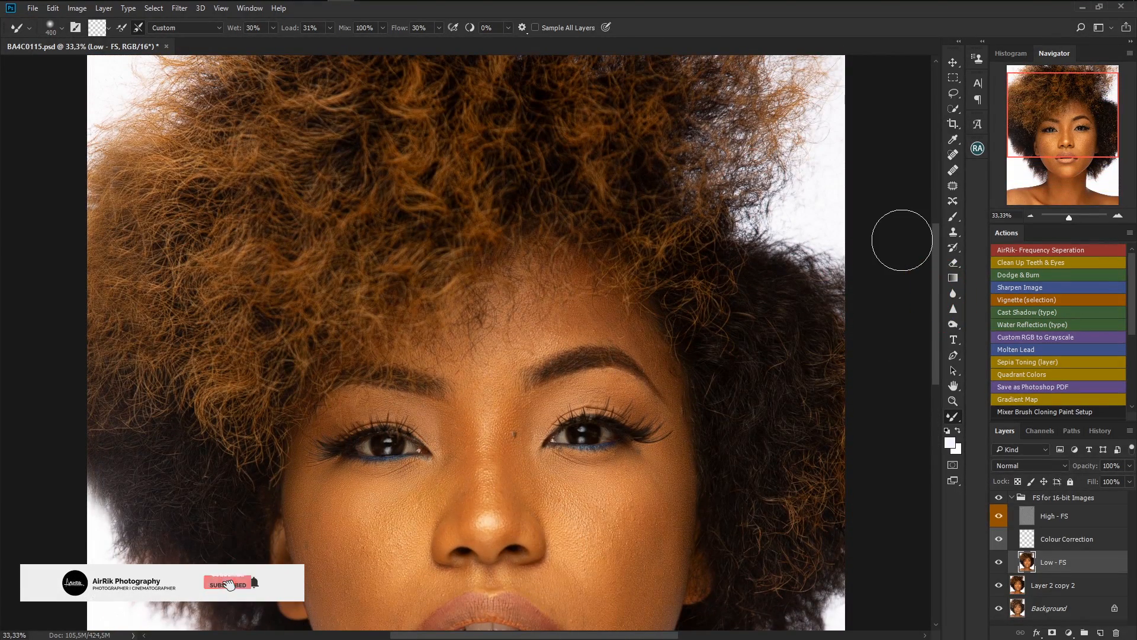
{"action": "key", "text": "ctrl+plus"}
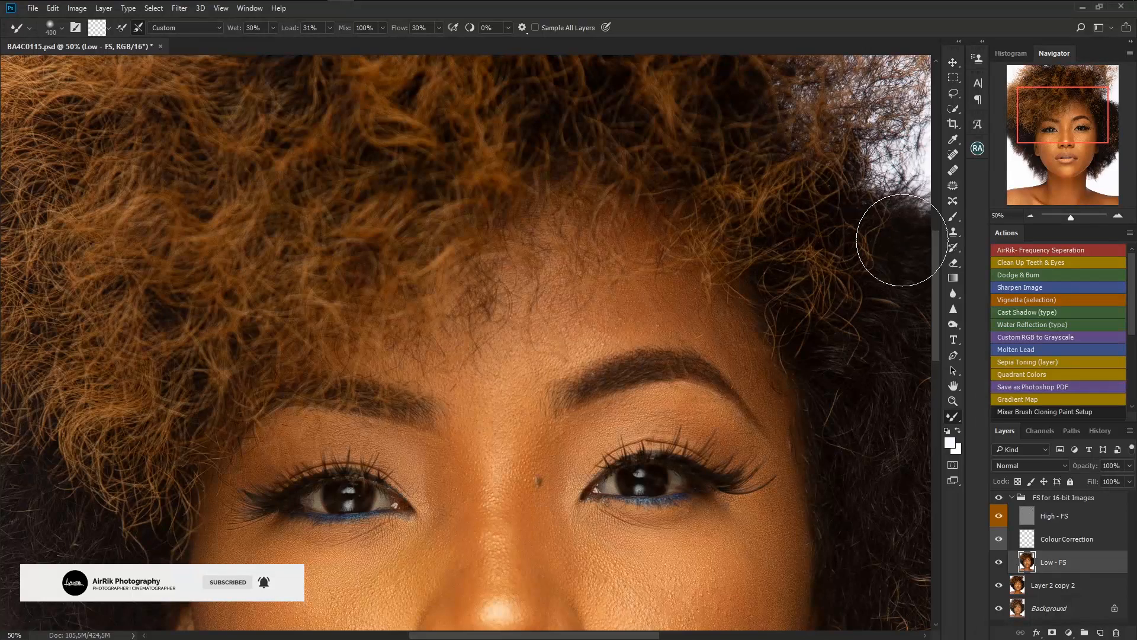
{"action": "key", "text": "bracketleft"}
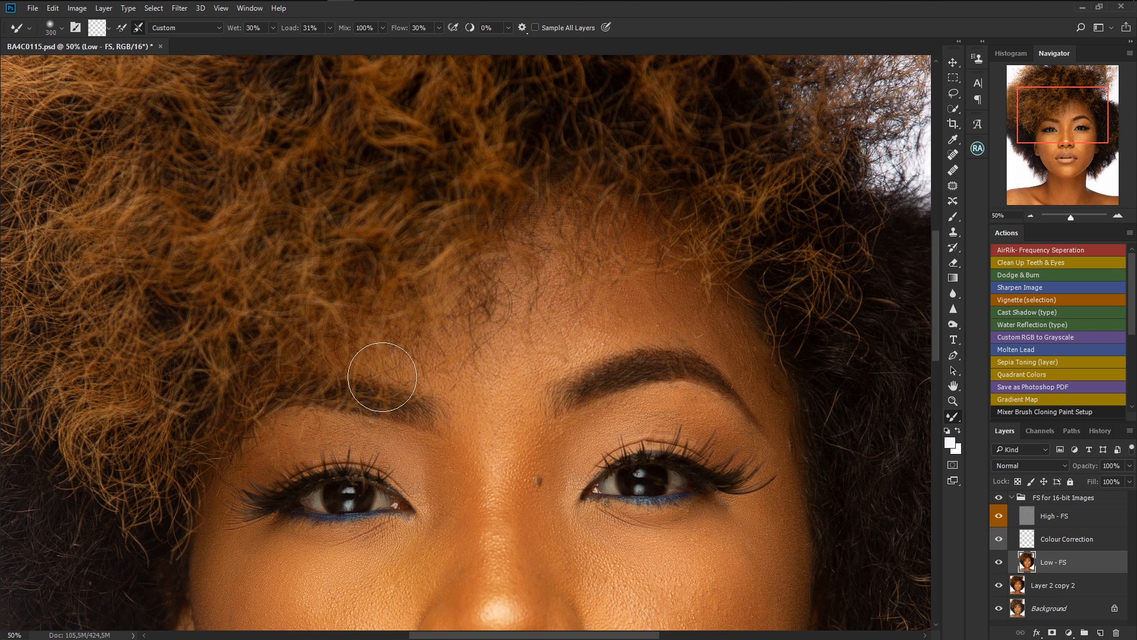
{"action": "left_click_drag", "start_coordinate": [1071, 126], "coordinate": [1071, 136]}
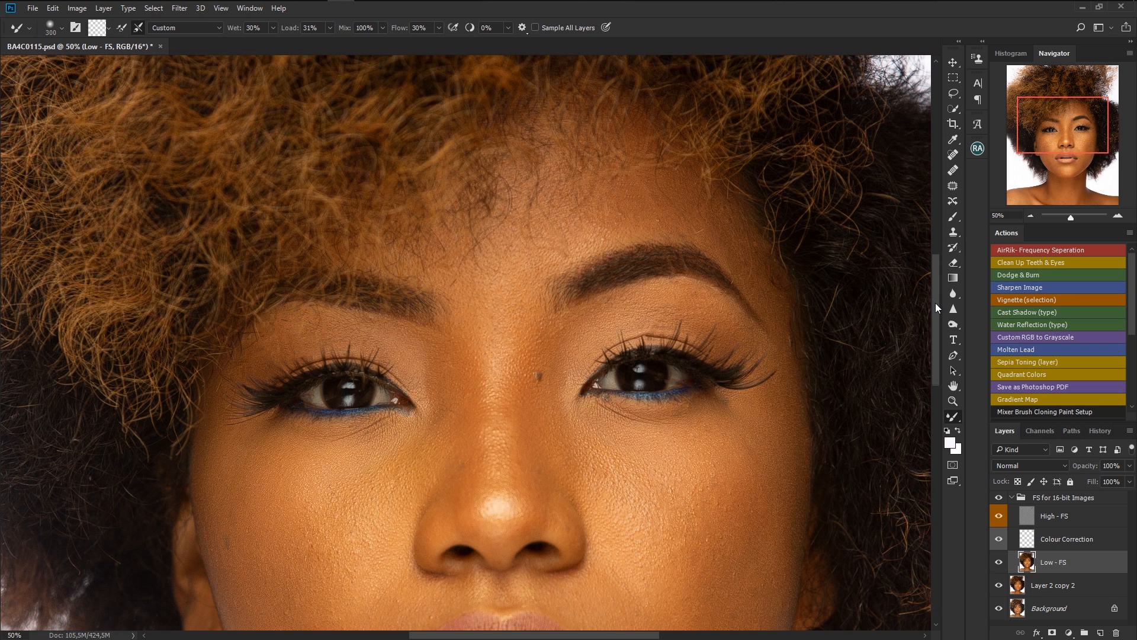
{"action": "left_click_drag", "start_coordinate": [934, 304], "coordinate": [936, 307]}
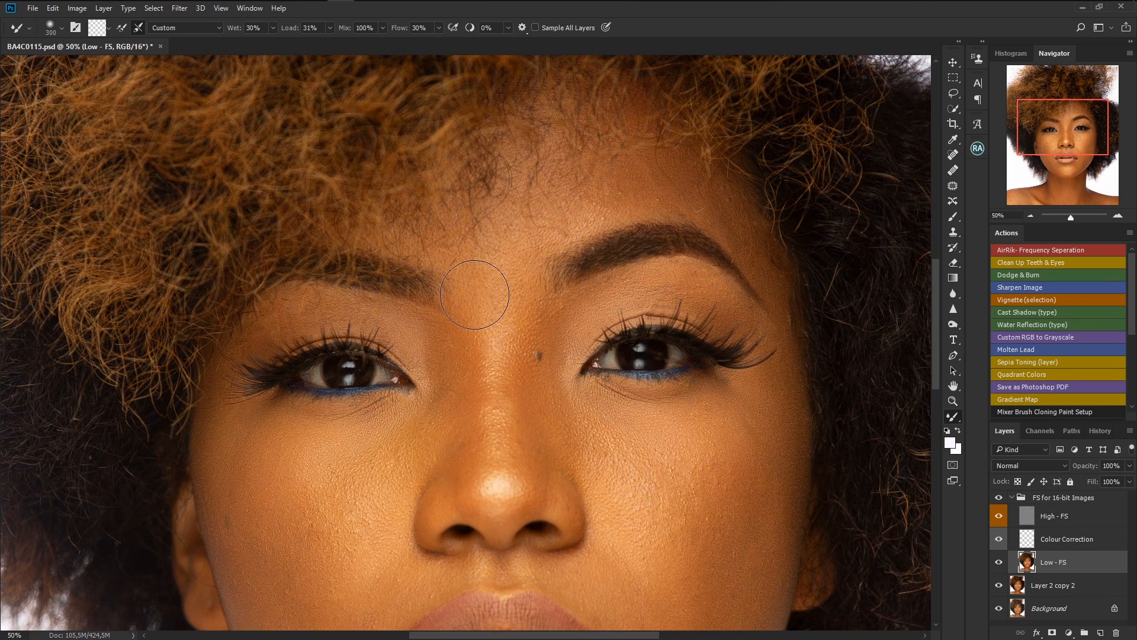
{"action": "key", "text": "bracketleft"}
{"action": "mouse_move", "coordinate": [510, 248]}
{"action": "left_mouse_down"}
{"action": "mouse_move", "coordinate": [538, 246]}
{"action": "mouse_move", "coordinate": [528, 233]}
{"action": "mouse_move", "coordinate": [579, 201]}
{"action": "mouse_move", "coordinate": [643, 175]}
{"action": "mouse_move", "coordinate": [573, 206]}
{"action": "left_mouse_up"}
{"action": "key", "text": "["}
{"action": "left_click_drag", "start_coordinate": [527, 342], "coordinate": [530, 329]}
{"action": "mouse_move", "coordinate": [529, 373]}
{"action": "left_mouse_down"}
{"action": "mouse_move", "coordinate": [523, 393]}
{"action": "mouse_move", "coordinate": [515, 324]}
{"action": "left_mouse_up"}
{"action": "mouse_move", "coordinate": [513, 256]}
{"action": "left_mouse_down"}
{"action": "mouse_move", "coordinate": [540, 228]}
{"action": "mouse_move", "coordinate": [616, 186]}
{"action": "left_mouse_up"}
{"action": "left_click_drag", "start_coordinate": [533, 340], "coordinate": [540, 448]}
{"action": "mouse_move", "coordinate": [550, 381]}
{"action": "left_mouse_down"}
{"action": "mouse_move", "coordinate": [543, 418]}
{"action": "mouse_move", "coordinate": [566, 439]}
{"action": "mouse_move", "coordinate": [585, 434]}
{"action": "mouse_move", "coordinate": [581, 411]}
{"action": "left_mouse_up"}
Blend the skin tones across the right cheek and beside the mouth with the Mixer Brush.
{"action": "left_click_drag", "start_coordinate": [643, 498], "coordinate": [655, 481]}
{"action": "left_click_drag", "start_coordinate": [603, 428], "coordinate": [590, 419]}
{"action": "left_click_drag", "start_coordinate": [718, 422], "coordinate": [726, 430]}
{"action": "left_click_drag", "start_coordinate": [683, 571], "coordinate": [686, 578]}
{"action": "left_click_drag", "start_coordinate": [667, 567], "coordinate": [691, 577]}
{"action": "left_click", "coordinate": [744, 562]}
{"action": "left_click_drag", "start_coordinate": [934, 325], "coordinate": [939, 371]}
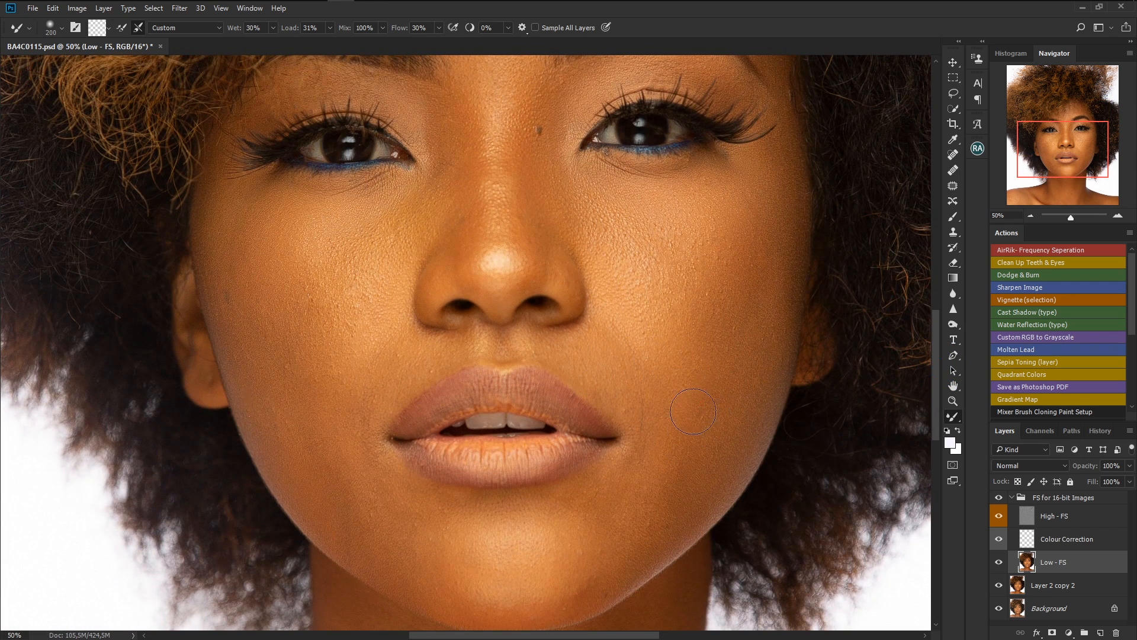
{"action": "mouse_move", "coordinate": [718, 330]}
{"action": "left_mouse_down"}
{"action": "mouse_move", "coordinate": [723, 281]}
{"action": "mouse_move", "coordinate": [692, 271]}
{"action": "mouse_move", "coordinate": [723, 243]}
{"action": "left_mouse_up"}
{"action": "mouse_move", "coordinate": [708, 338]}
{"action": "left_mouse_down"}
{"action": "mouse_move", "coordinate": [682, 340]}
{"action": "mouse_move", "coordinate": [724, 380]}
{"action": "mouse_move", "coordinate": [713, 364]}
{"action": "mouse_move", "coordinate": [734, 334]}
{"action": "mouse_move", "coordinate": [698, 249]}
{"action": "mouse_move", "coordinate": [723, 325]}
{"action": "mouse_move", "coordinate": [718, 263]}
{"action": "mouse_move", "coordinate": [675, 264]}
{"action": "left_mouse_up"}
{"action": "key", "text": "bracketright"}
{"action": "key", "text": "bracketright"}
{"action": "mouse_move", "coordinate": [692, 346]}
{"action": "left_mouse_down"}
{"action": "mouse_move", "coordinate": [703, 432]}
{"action": "mouse_move", "coordinate": [733, 284]}
{"action": "mouse_move", "coordinate": [695, 430]}
{"action": "left_mouse_up"}
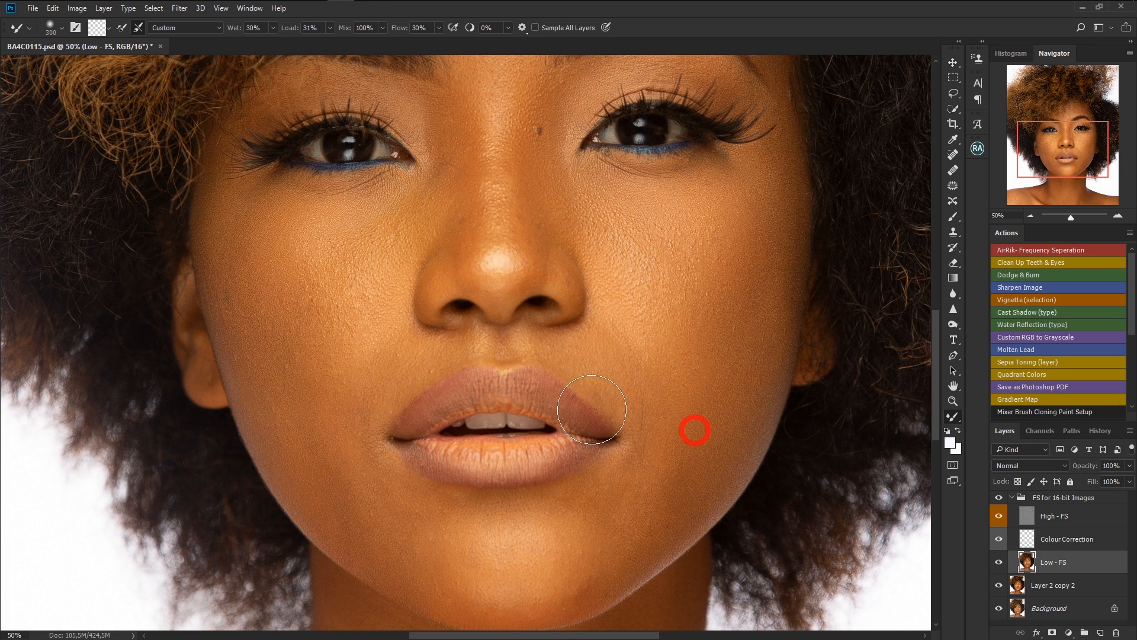
{"action": "key", "text": "bracketleft"}
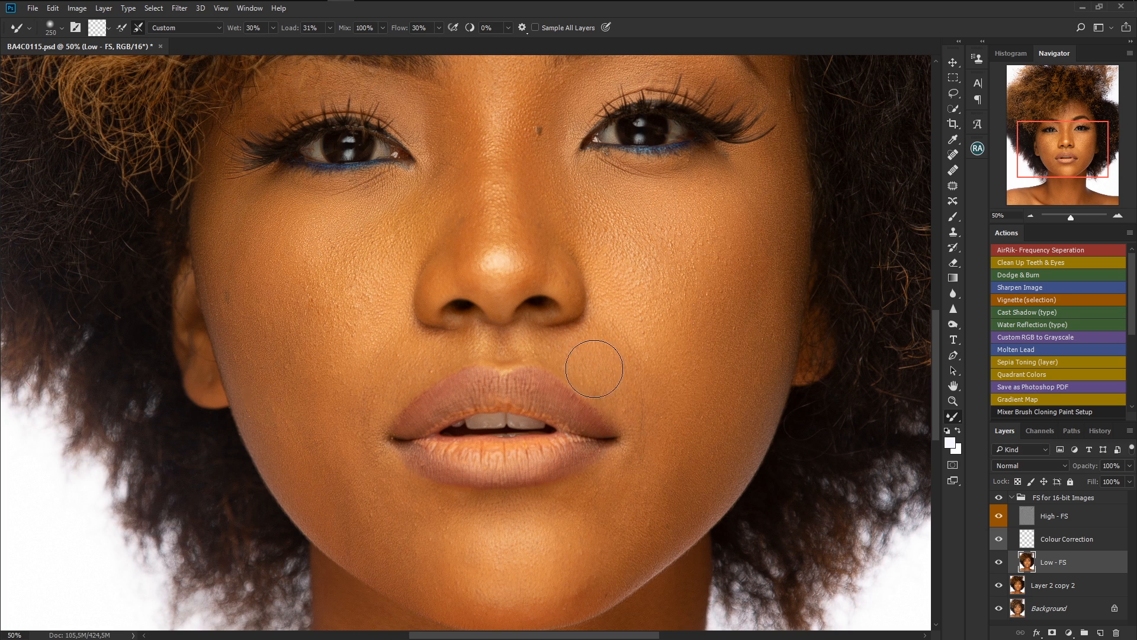
{"action": "mouse_move", "coordinate": [597, 363]}
{"action": "left_mouse_down"}
{"action": "mouse_move", "coordinate": [597, 351]}
{"action": "mouse_move", "coordinate": [611, 370]}
{"action": "left_mouse_up"}
{"action": "key", "text": "bracketleft"}
{"action": "mouse_move", "coordinate": [679, 478]}
{"action": "left_mouse_down"}
{"action": "mouse_move", "coordinate": [665, 487]}
{"action": "mouse_move", "coordinate": [667, 509]}
{"action": "left_mouse_up"}
Blend the skin tones on the left cheek and under the left eye with the Mixer Brush.
{"action": "left_click_drag", "start_coordinate": [304, 413], "coordinate": [303, 407]}
{"action": "left_click", "coordinate": [359, 435]}
{"action": "left_click_drag", "start_coordinate": [306, 380], "coordinate": [308, 420]}
{"action": "mouse_move", "coordinate": [375, 294]}
{"action": "left_mouse_down"}
{"action": "mouse_move", "coordinate": [356, 329]}
{"action": "mouse_move", "coordinate": [353, 298]}
{"action": "left_mouse_up"}
{"action": "left_click_drag", "start_coordinate": [367, 251], "coordinate": [430, 214]}
{"action": "mouse_move", "coordinate": [329, 214]}
{"action": "left_mouse_down"}
{"action": "mouse_move", "coordinate": [279, 207]}
{"action": "mouse_move", "coordinate": [267, 233]}
{"action": "mouse_move", "coordinate": [254, 215]}
{"action": "mouse_move", "coordinate": [272, 211]}
{"action": "mouse_move", "coordinate": [275, 224]}
{"action": "left_mouse_up"}
{"action": "mouse_move", "coordinate": [278, 223]}
{"action": "left_mouse_down"}
{"action": "mouse_move", "coordinate": [284, 241]}
{"action": "mouse_move", "coordinate": [355, 274]}
{"action": "mouse_move", "coordinate": [377, 266]}
{"action": "mouse_move", "coordinate": [414, 208]}
{"action": "left_mouse_up"}
{"action": "mouse_move", "coordinate": [335, 247]}
{"action": "left_mouse_down"}
{"action": "mouse_move", "coordinate": [440, 194]}
{"action": "mouse_move", "coordinate": [495, 194]}
{"action": "mouse_move", "coordinate": [470, 202]}
{"action": "mouse_move", "coordinate": [437, 176]}
{"action": "mouse_move", "coordinate": [454, 107]}
{"action": "mouse_move", "coordinate": [474, 248]}
{"action": "mouse_move", "coordinate": [465, 124]}
{"action": "mouse_move", "coordinate": [478, 237]}
{"action": "mouse_move", "coordinate": [479, 133]}
{"action": "left_mouse_up"}
{"action": "left_click_drag", "start_coordinate": [480, 239], "coordinate": [460, 213]}
{"action": "key", "text": "bracketleft"}
{"action": "key", "text": "bracketleft"}
{"action": "key", "text": "]"}
{"action": "left_click", "coordinate": [385, 565]}
Smooth the skin tones on the chin with the Mixer Brush.
{"action": "scroll", "coordinate": [935, 338], "scroll_direction": "down", "scroll_amount": 3}
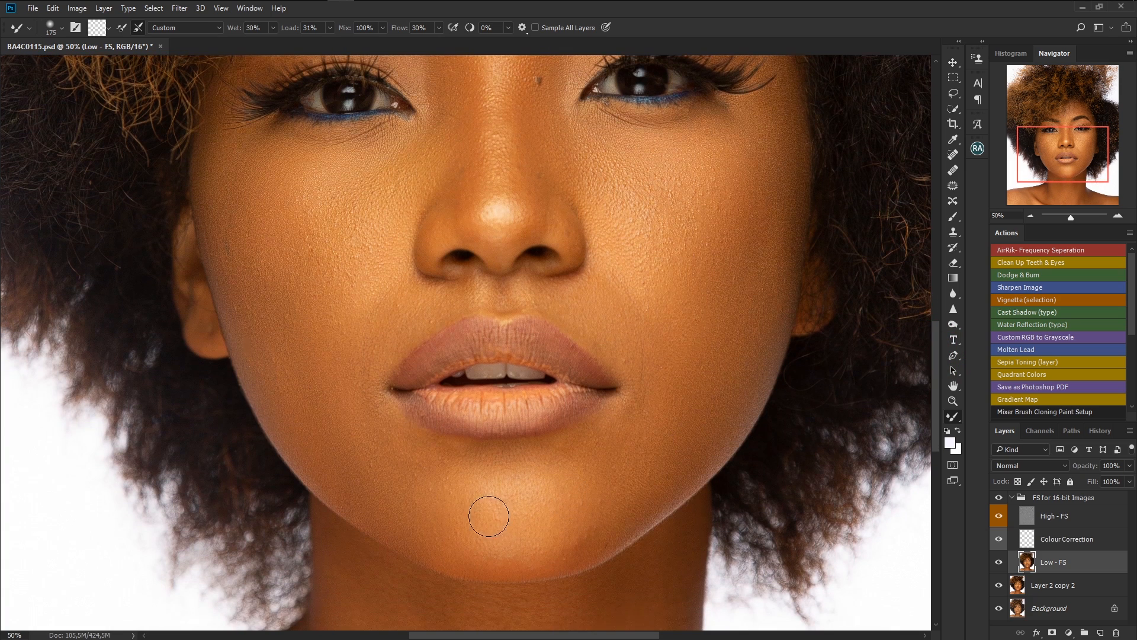
{"action": "mouse_move", "coordinate": [468, 523]}
{"action": "left_mouse_down"}
{"action": "mouse_move", "coordinate": [489, 521]}
{"action": "mouse_move", "coordinate": [515, 538]}
{"action": "mouse_move", "coordinate": [533, 502]}
{"action": "mouse_move", "coordinate": [471, 492]}
{"action": "mouse_move", "coordinate": [548, 506]}
{"action": "mouse_move", "coordinate": [591, 473]}
{"action": "left_mouse_up"}
{"action": "left_click_drag", "start_coordinate": [599, 458], "coordinate": [597, 477]}
{"action": "left_click_drag", "start_coordinate": [582, 538], "coordinate": [419, 538]}
Enlarge the brush and blend the tones on the neck and shoulder, then fit the image to the screen.
{"action": "left_click_drag", "start_coordinate": [935, 372], "coordinate": [936, 446]}
{"action": "key", "text": "bracketright"}
{"action": "key", "text": "bracketright"}
{"action": "key", "text": "bracketright"}
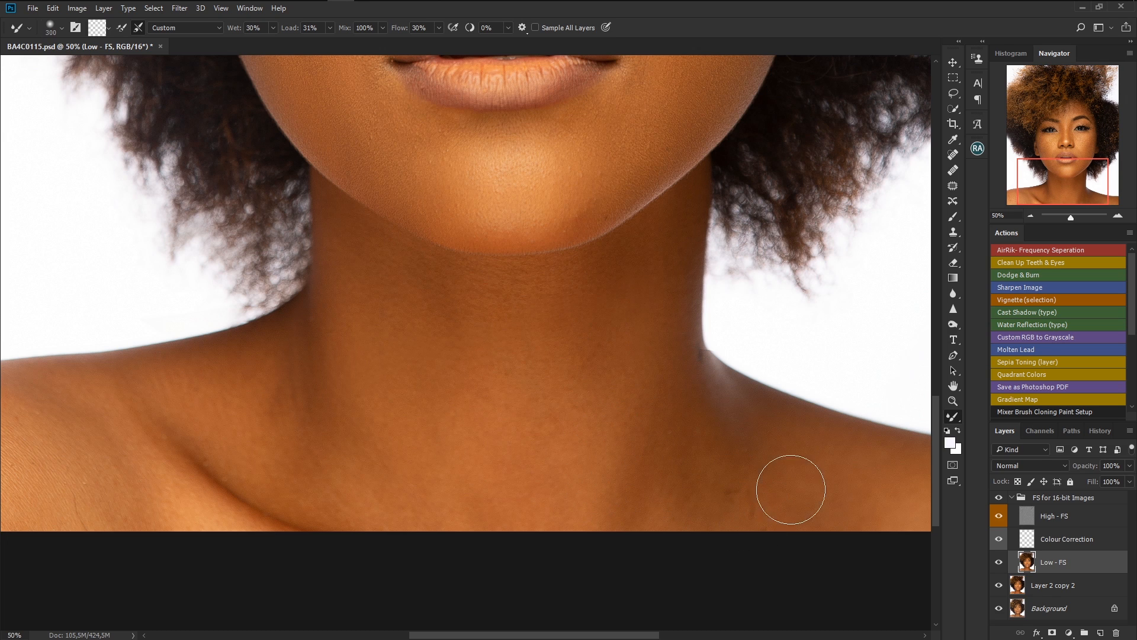
{"action": "left_click_drag", "start_coordinate": [543, 637], "coordinate": [463, 637]}
{"action": "mouse_move", "coordinate": [220, 490]}
{"action": "left_mouse_down"}
{"action": "mouse_move", "coordinate": [234, 437]}
{"action": "mouse_move", "coordinate": [267, 473]}
{"action": "left_mouse_up"}
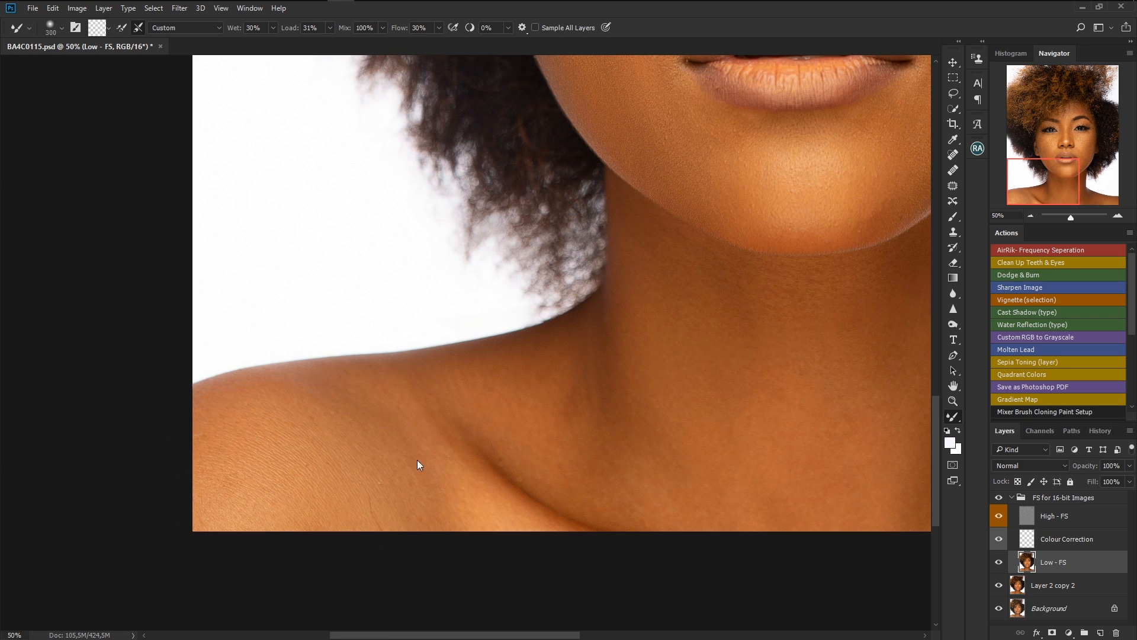
{"action": "left_click", "coordinate": [484, 532]}
{"action": "left_click_drag", "start_coordinate": [1053, 186], "coordinate": [1061, 122]}
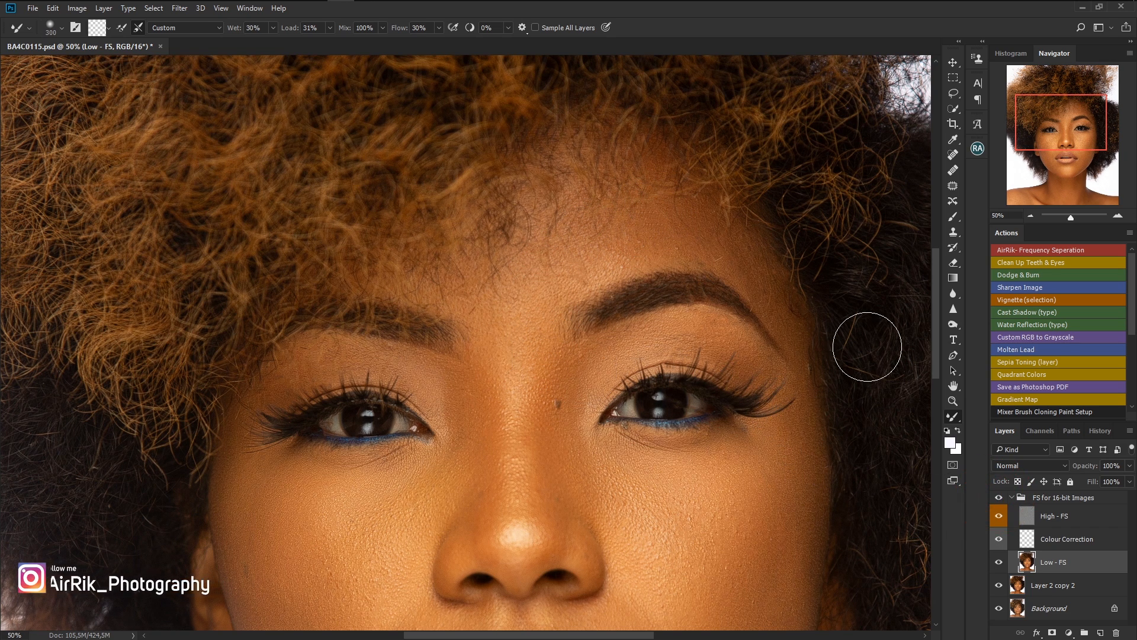
{"action": "key", "text": "ctrl+0"}
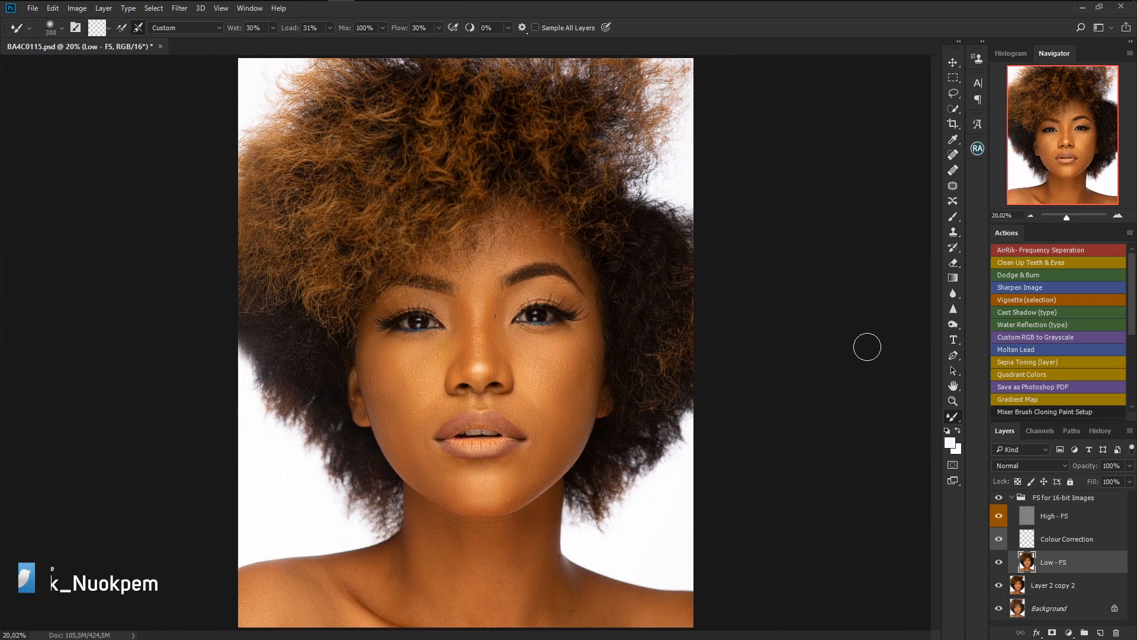
Toggle the FS for 16-bit Images group's visibility to compare the retouch with the original.
{"action": "left_click", "coordinate": [998, 498]}
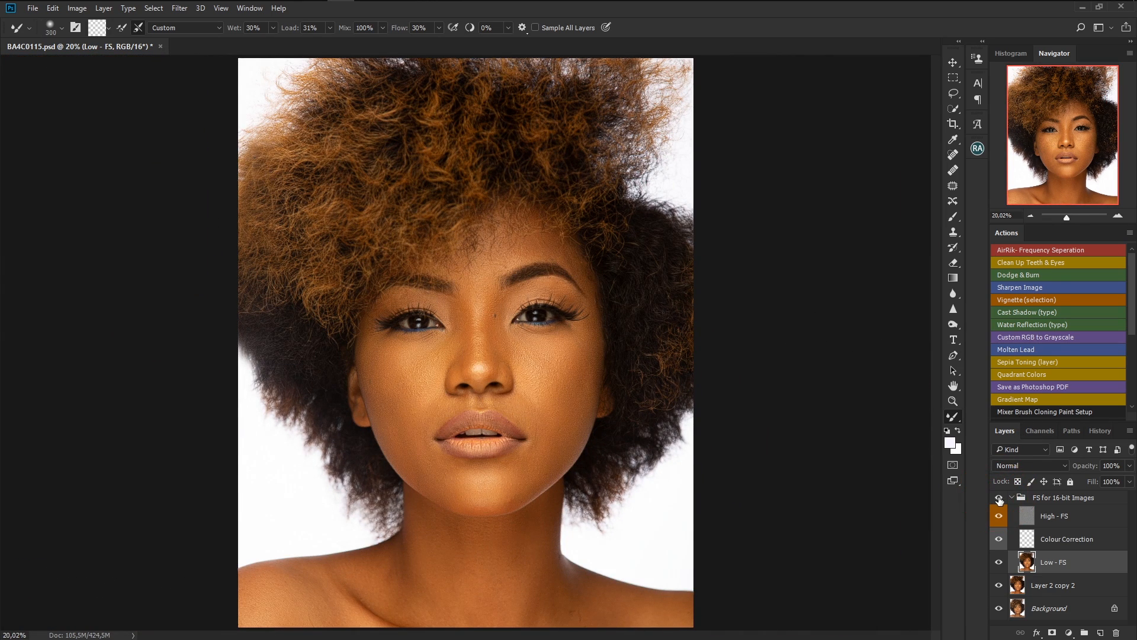
{"action": "left_click", "coordinate": [1000, 499]}
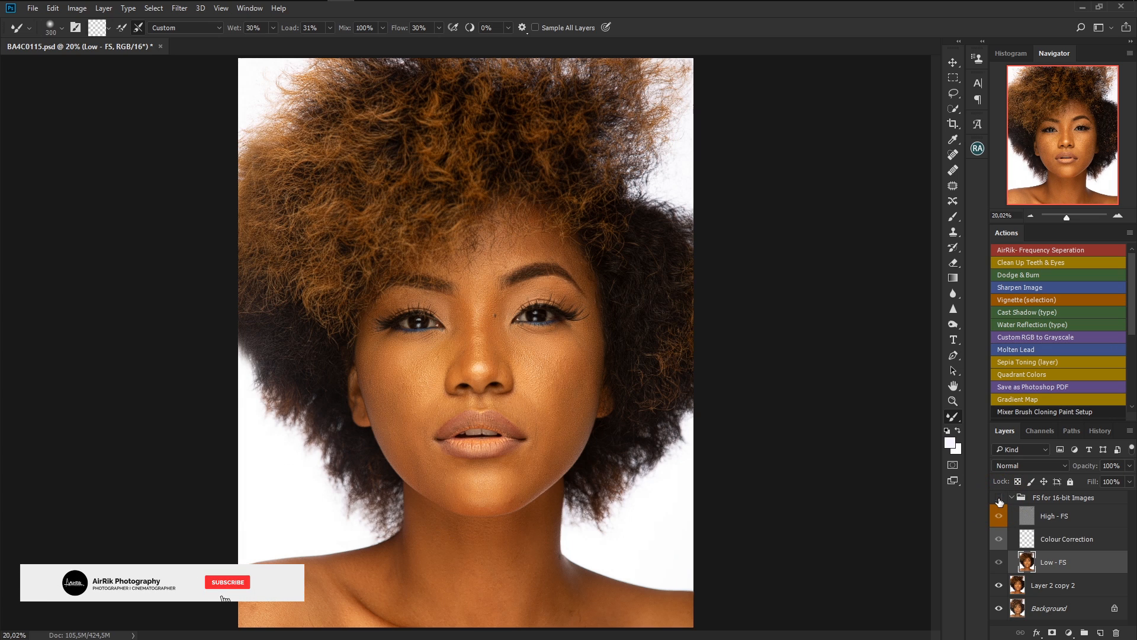
{"action": "left_click", "coordinate": [999, 499]}
{"action": "left_click", "coordinate": [999, 500]}
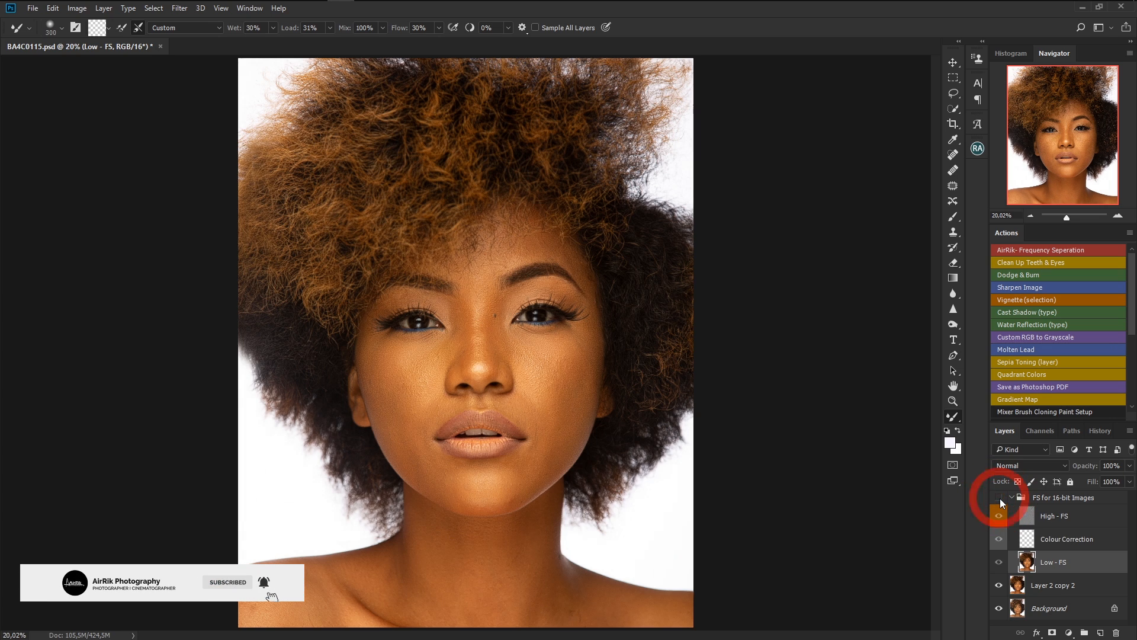
{"action": "left_click", "coordinate": [999, 499]}
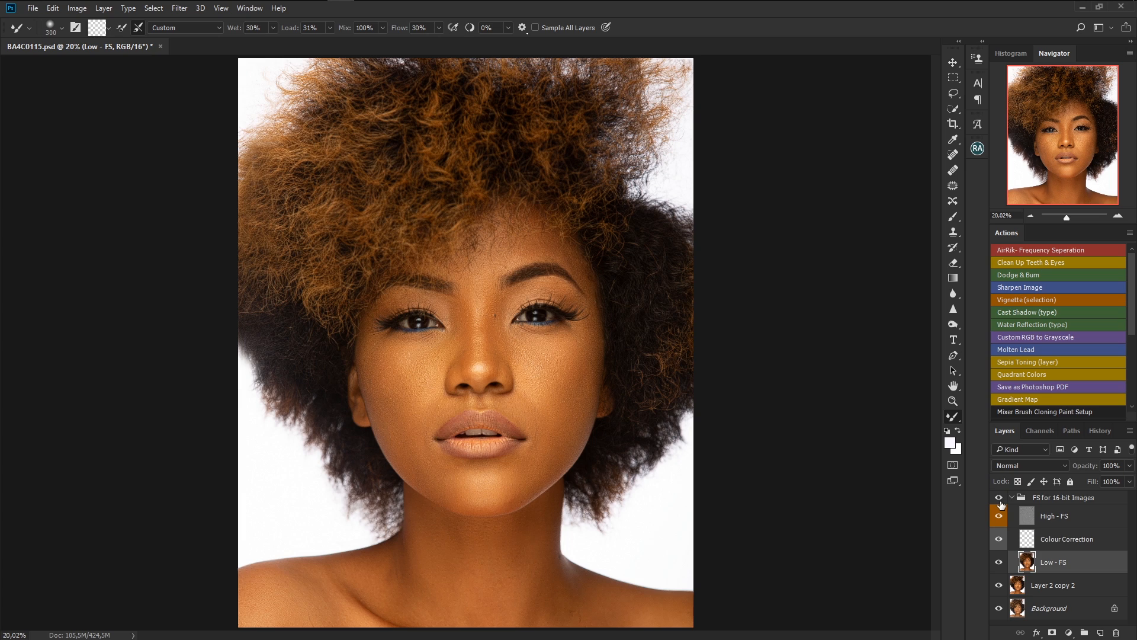
{"action": "left_click", "coordinate": [999, 499]}
{"action": "left_click", "coordinate": [999, 500]}
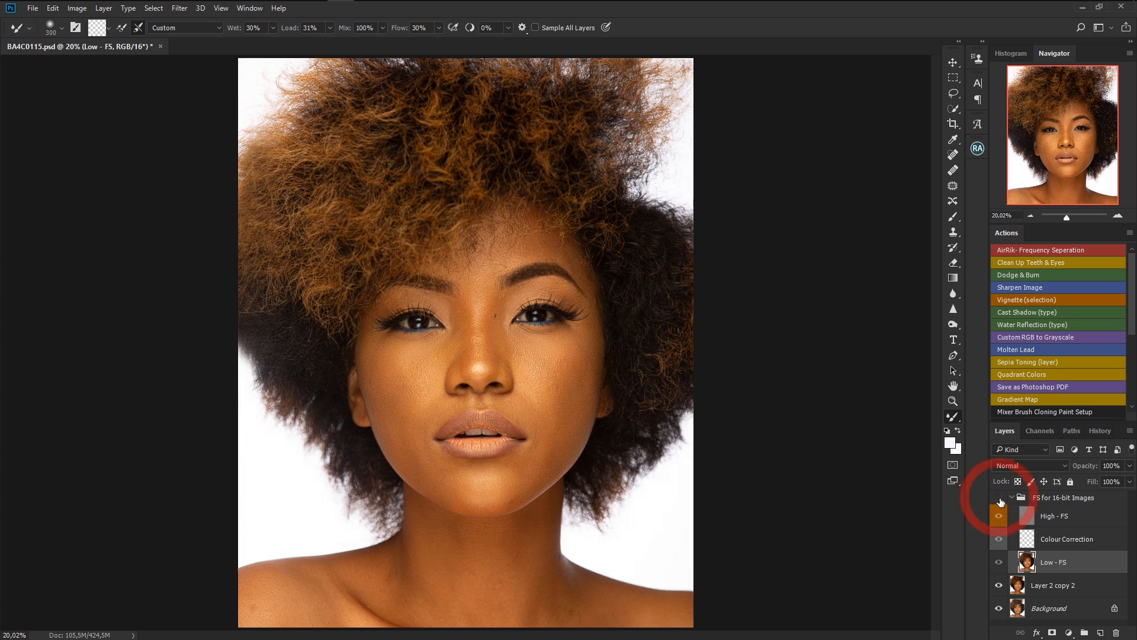
Select the High - FS layer, switch to the Spot Healing Brush, and heal the blemishes on the forehead.
{"action": "left_click", "coordinate": [1087, 519]}
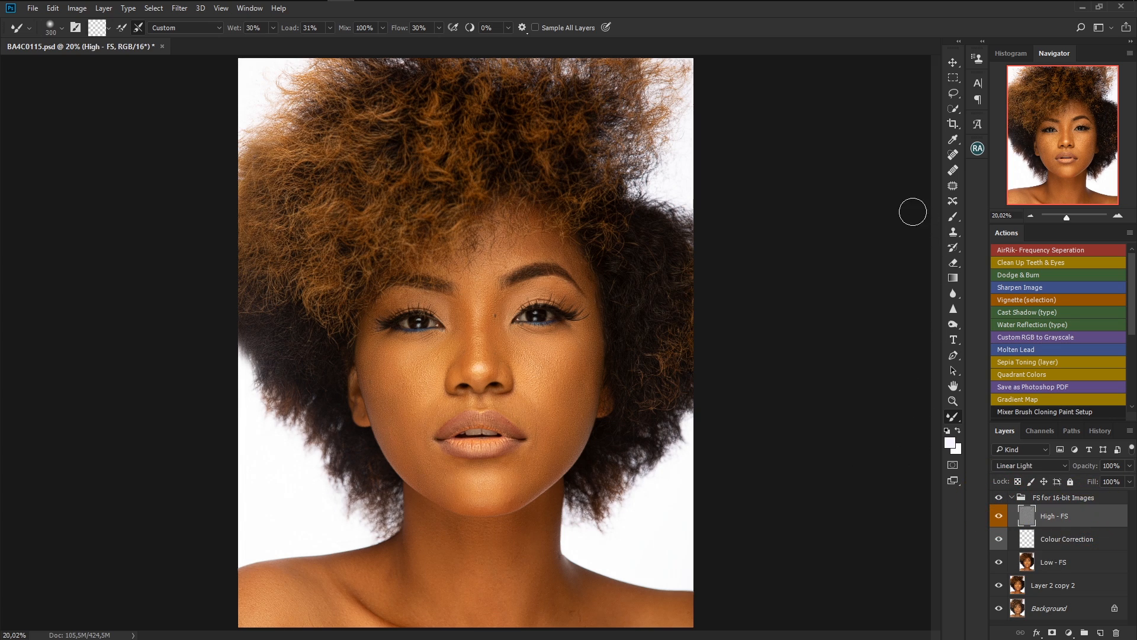
{"action": "left_click", "coordinate": [951, 158]}
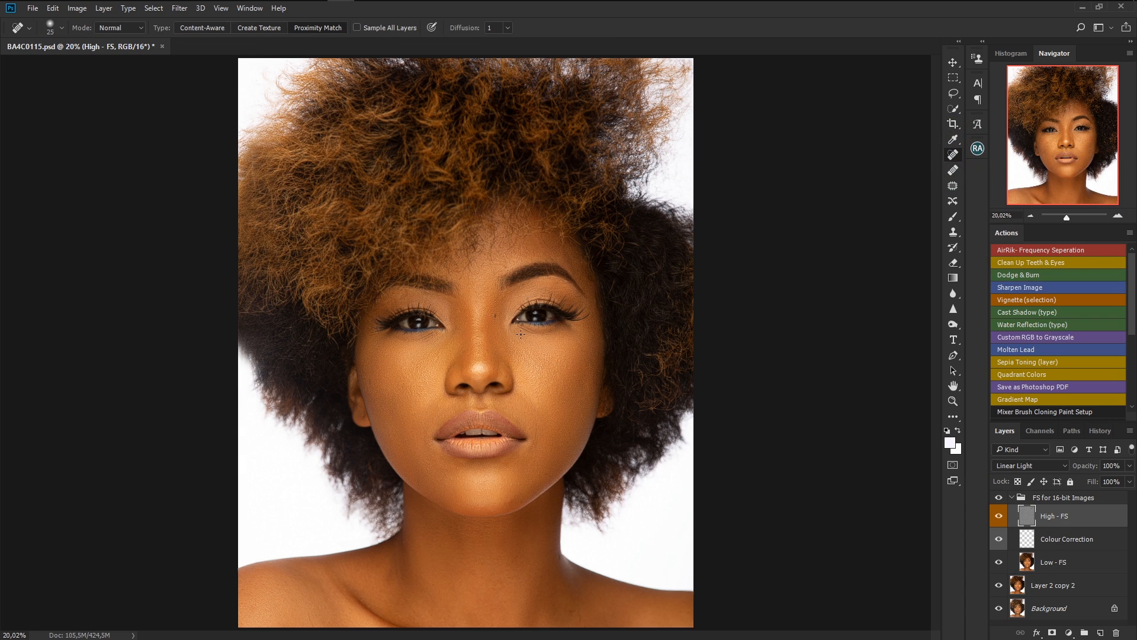
{"action": "scroll", "coordinate": [520, 335], "scroll_direction": "up", "scroll_amount": 3}
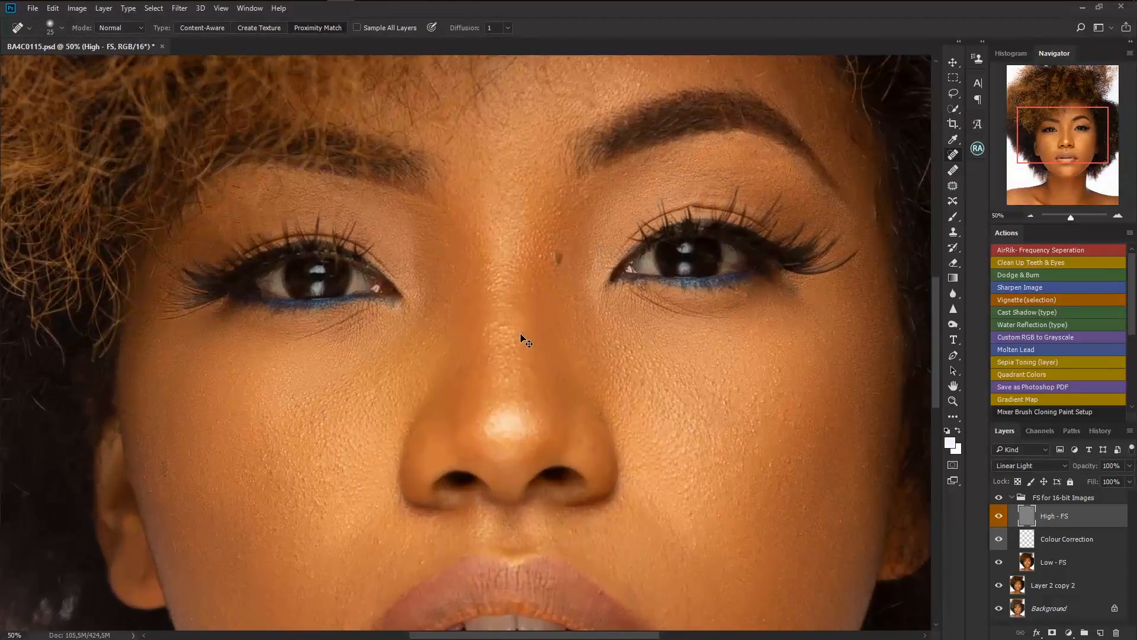
{"action": "scroll", "coordinate": [521, 334], "scroll_direction": "up", "scroll_amount": 1}
{"action": "left_click_drag", "start_coordinate": [1072, 133], "coordinate": [1079, 114]}
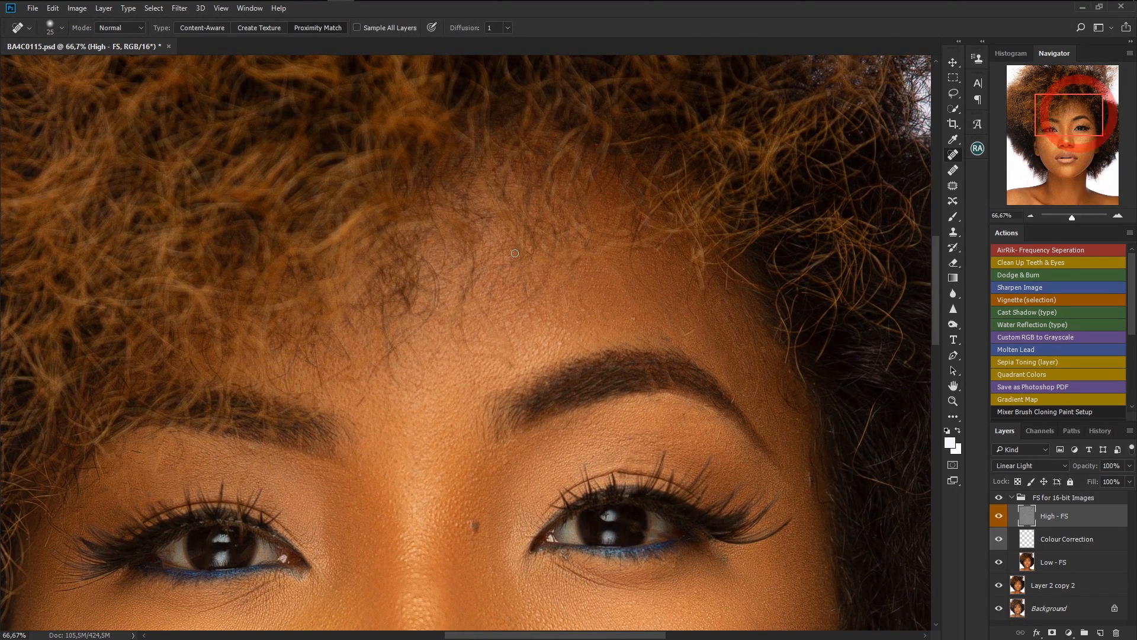
{"action": "left_click", "coordinate": [585, 310]}
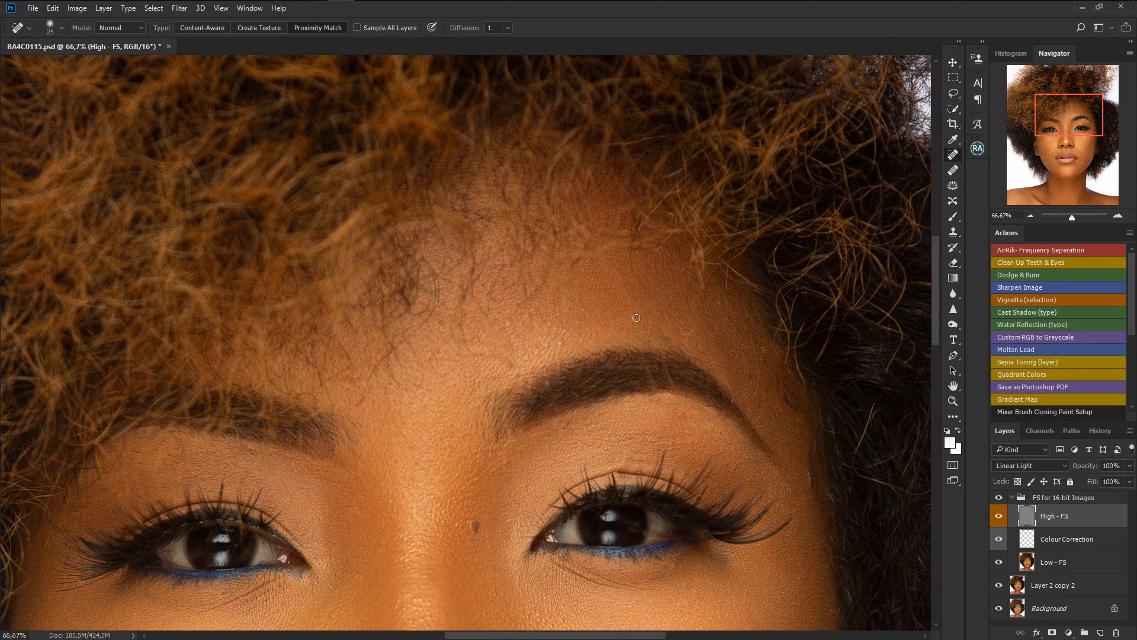
{"action": "left_click", "coordinate": [585, 309]}
{"action": "left_click", "coordinate": [553, 334]}
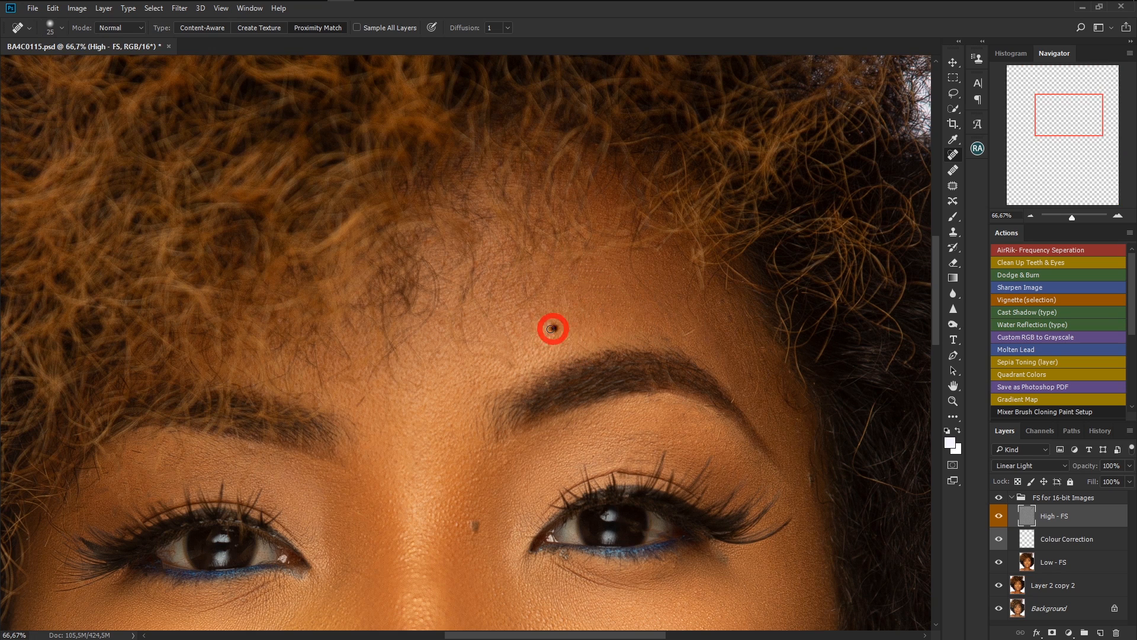
{"action": "left_click_drag", "start_coordinate": [532, 310], "coordinate": [525, 322]}
{"action": "left_click", "coordinate": [492, 320]}
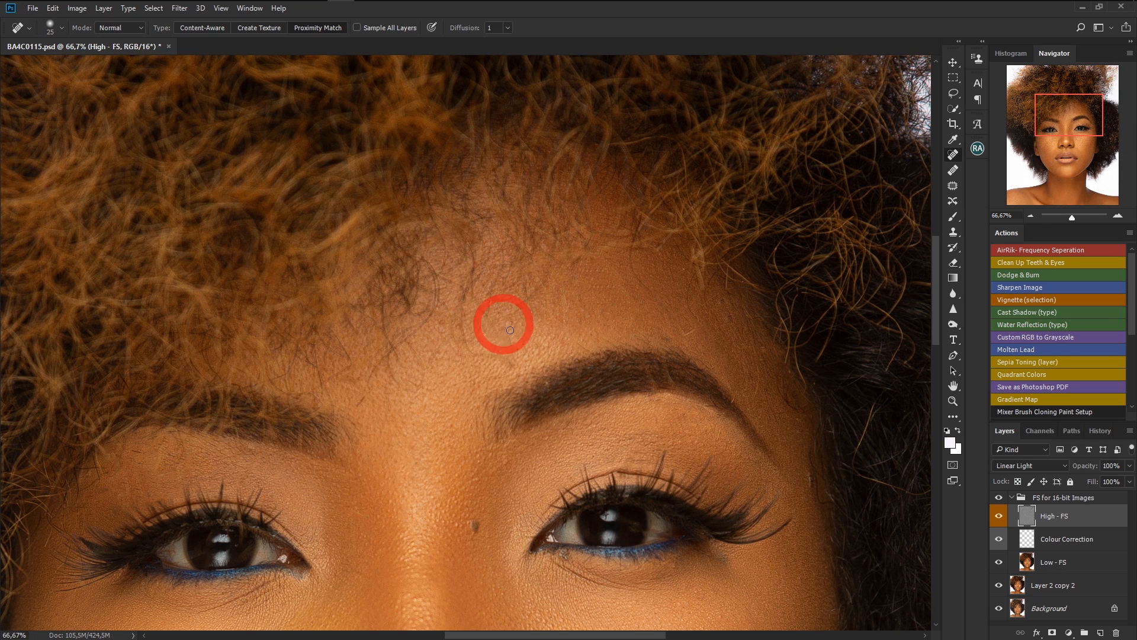
Heal the blemishes between the eyes and along the bridge of the nose.
{"action": "left_click_drag", "start_coordinate": [1059, 126], "coordinate": [1061, 140]}
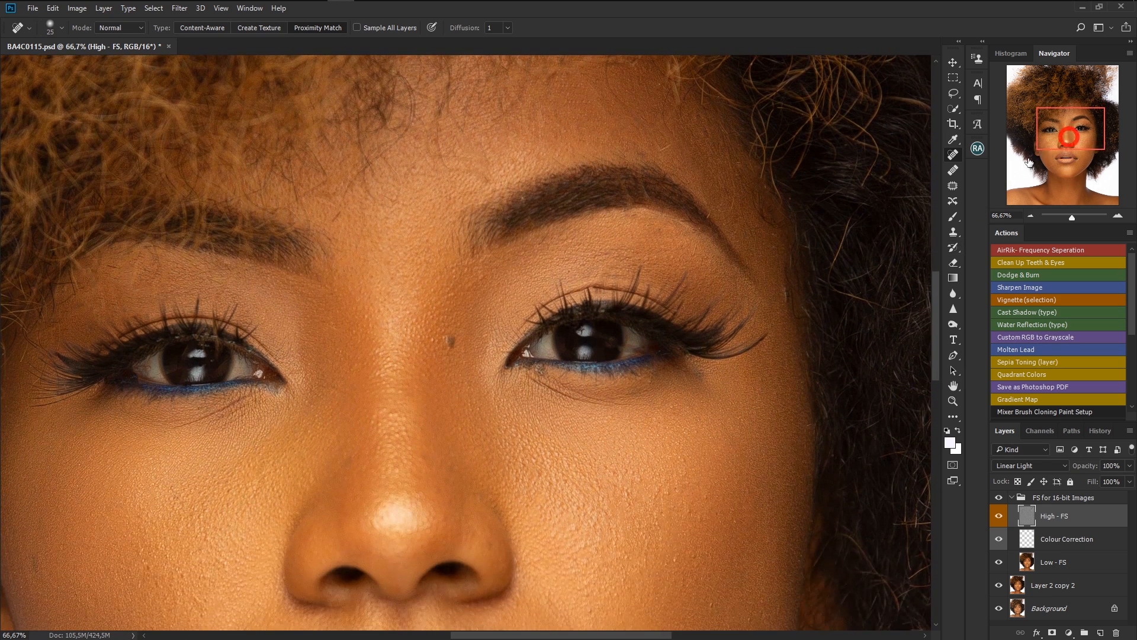
{"action": "left_click", "coordinate": [395, 414]}
{"action": "left_click", "coordinate": [401, 465]}
{"action": "left_click", "coordinate": [391, 473]}
{"action": "left_click", "coordinate": [386, 425]}
{"action": "left_click", "coordinate": [387, 372]}
{"action": "left_click", "coordinate": [380, 343]}
{"action": "left_click", "coordinate": [377, 363]}
{"action": "left_click", "coordinate": [360, 369]}
Heal the blemishes under the right eye, on the right brow and across the upper right cheek.
{"action": "left_click", "coordinate": [522, 248]}
{"action": "left_click", "coordinate": [540, 237]}
{"action": "left_click", "coordinate": [595, 256]}
{"action": "left_click", "coordinate": [604, 265]}
{"action": "left_click", "coordinate": [605, 276]}
{"action": "left_click_drag", "start_coordinate": [636, 258], "coordinate": [645, 251]}
{"action": "left_click", "coordinate": [676, 230]}
{"action": "left_click", "coordinate": [701, 259]}
{"action": "left_click", "coordinate": [785, 294]}
{"action": "left_click", "coordinate": [766, 249]}
{"action": "left_click", "coordinate": [738, 161]}
Heal the spots on the nose and the inner left cheek.
{"action": "left_click_drag", "start_coordinate": [936, 312], "coordinate": [938, 323]}
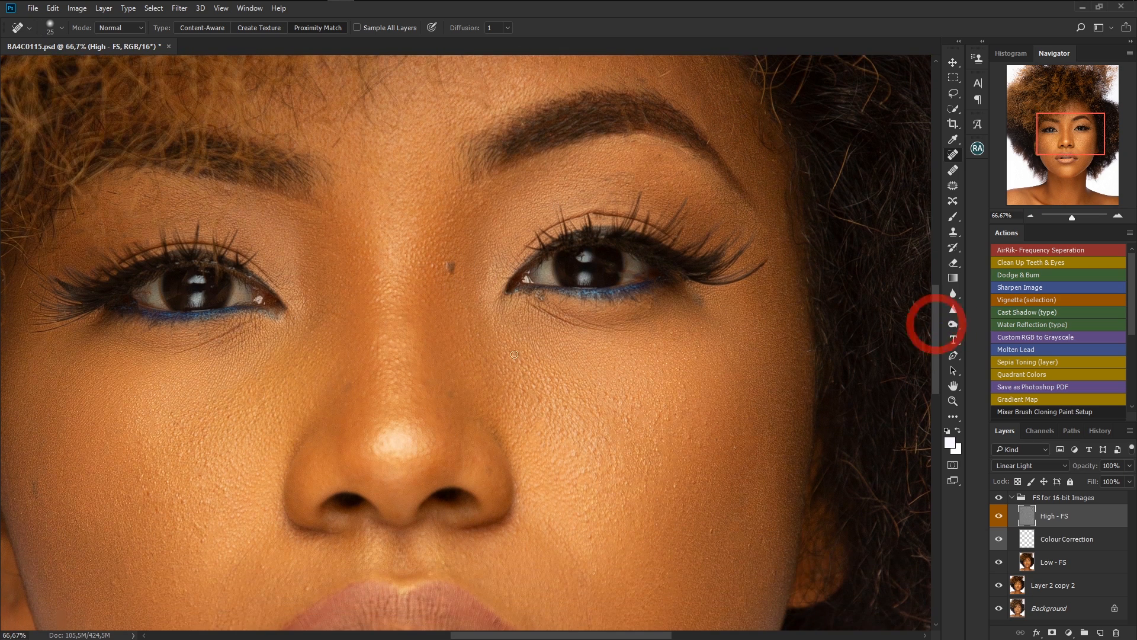
{"action": "left_click", "coordinate": [455, 397]}
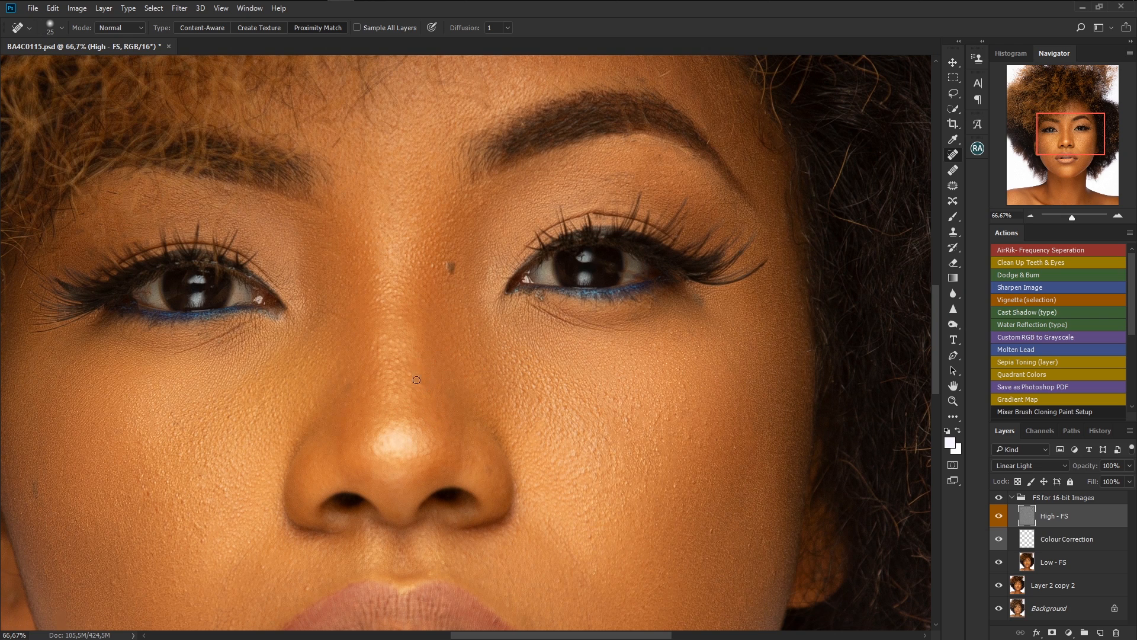
{"action": "left_click", "coordinate": [387, 336]}
{"action": "left_click_drag", "start_coordinate": [349, 377], "coordinate": [347, 386]}
Heal the blemishes on the right cheek beside the nose and down towards the mouth.
{"action": "left_click_drag", "start_coordinate": [936, 325], "coordinate": [937, 347]}
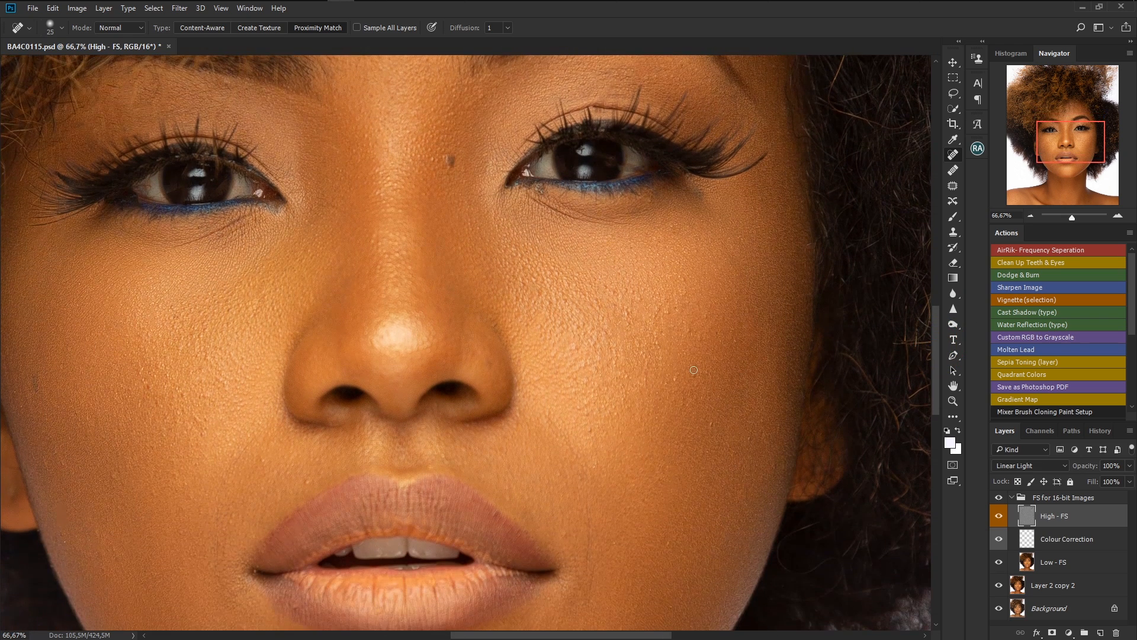
{"action": "left_click", "coordinate": [700, 373]}
{"action": "left_click_drag", "start_coordinate": [669, 308], "coordinate": [649, 314]}
{"action": "left_click", "coordinate": [631, 290]}
{"action": "left_click", "coordinate": [614, 291]}
{"action": "left_click", "coordinate": [574, 349]}
{"action": "left_click_drag", "start_coordinate": [577, 362], "coordinate": [577, 374]}
{"action": "left_click_drag", "start_coordinate": [594, 363], "coordinate": [595, 370]}
{"action": "left_click", "coordinate": [589, 434]}
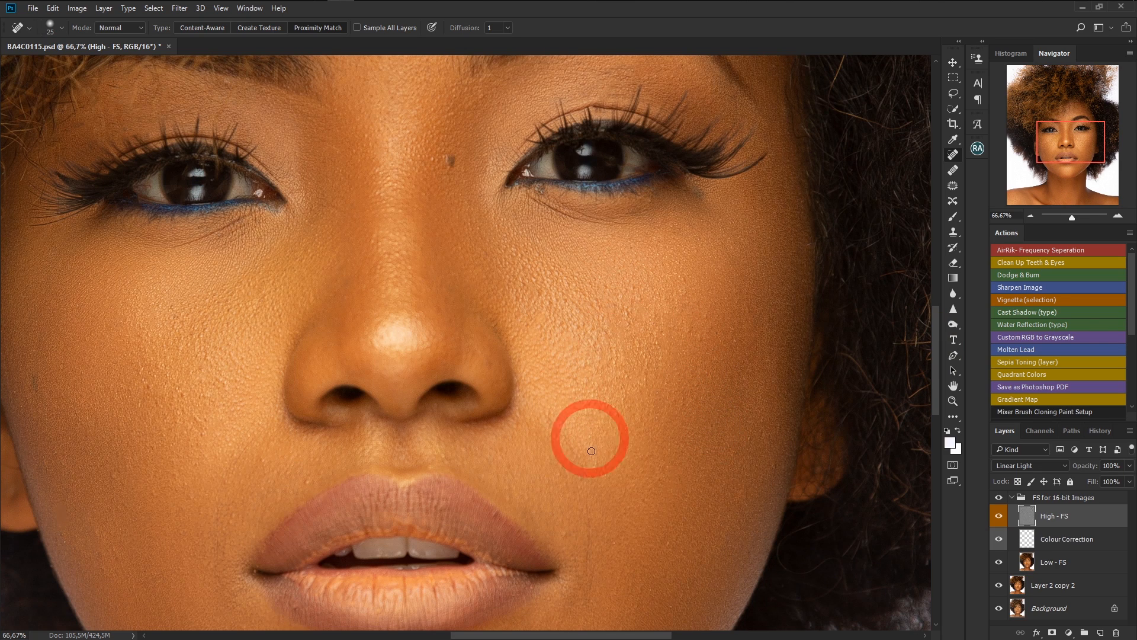
{"action": "left_click_drag", "start_coordinate": [936, 327], "coordinate": [932, 357]}
{"action": "left_click", "coordinate": [589, 370]}
{"action": "left_click", "coordinate": [588, 393]}
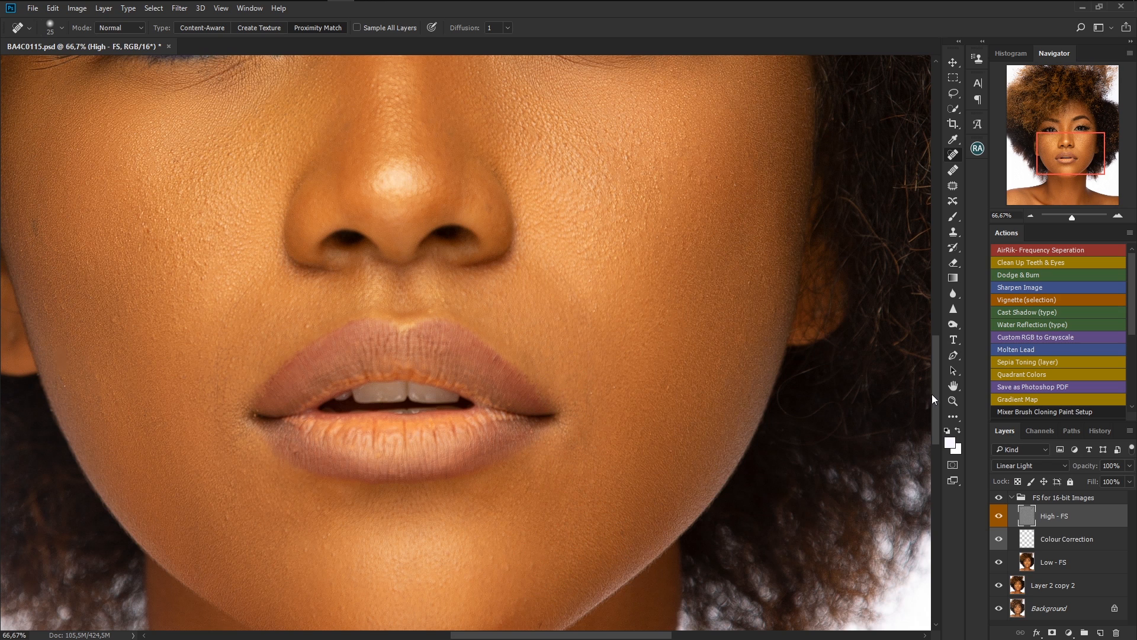
Heal the blemishes on the chin and around the corners of the mouth.
{"action": "left_click_drag", "start_coordinate": [930, 395], "coordinate": [933, 425]}
{"action": "left_click_drag", "start_coordinate": [559, 636], "coordinate": [505, 626]}
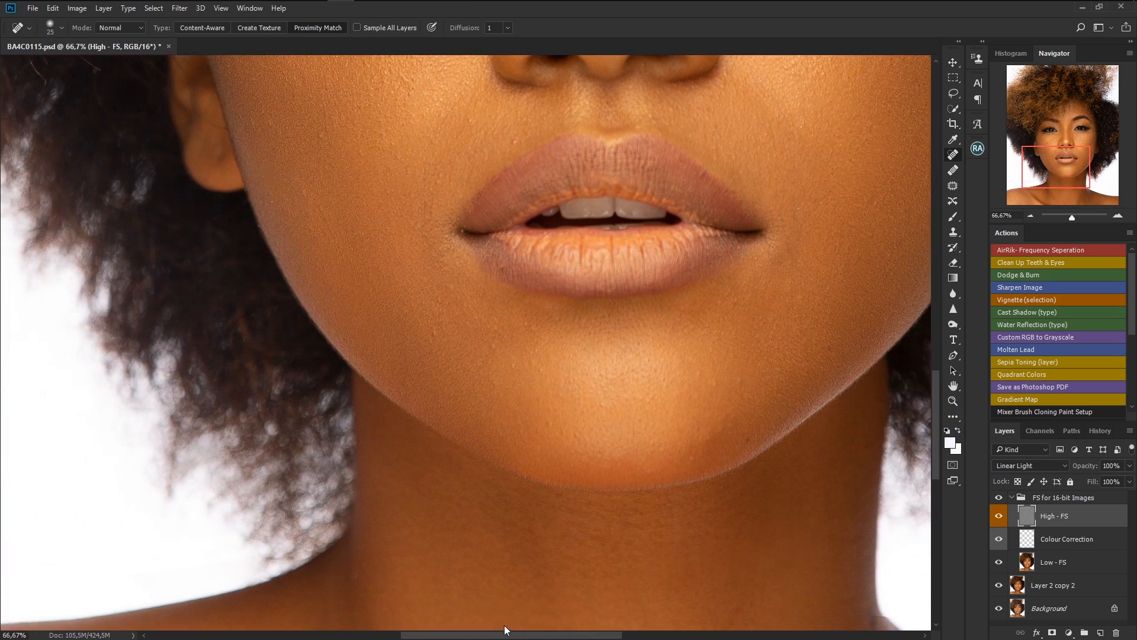
{"action": "left_click", "coordinate": [538, 376]}
{"action": "mouse_move", "coordinate": [553, 326]}
{"action": "left_mouse_down"}
{"action": "mouse_move", "coordinate": [516, 331]}
{"action": "mouse_move", "coordinate": [517, 347]}
{"action": "left_mouse_up"}
{"action": "left_click", "coordinate": [459, 330]}
{"action": "left_click_drag", "start_coordinate": [466, 293], "coordinate": [467, 294]}
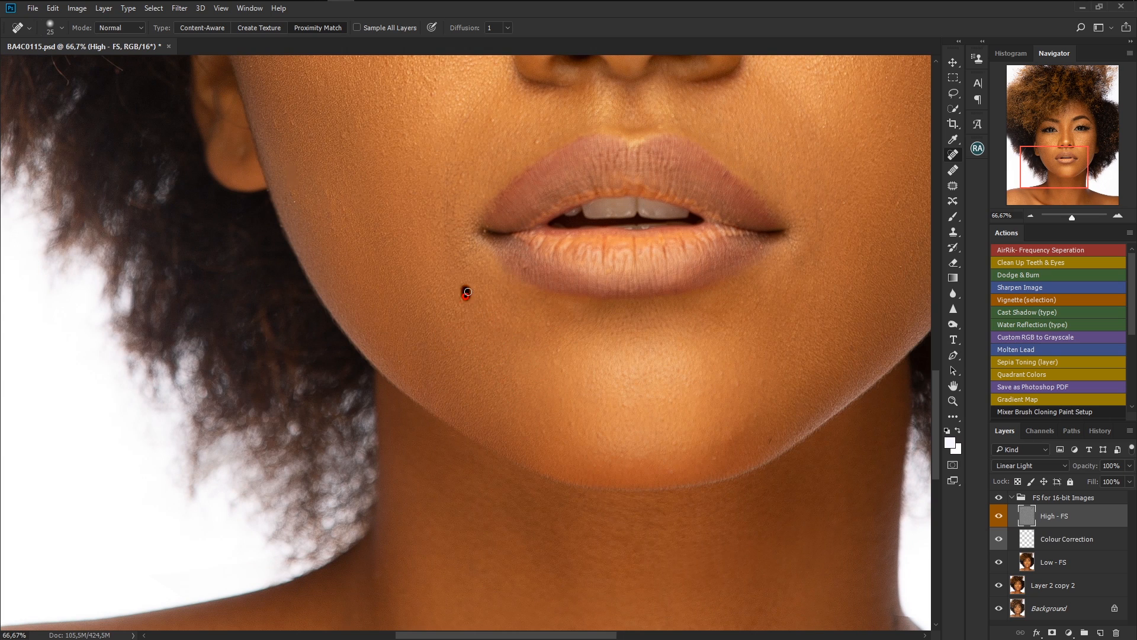
{"action": "left_click", "coordinate": [524, 264]}
Heal the blemishes on the left cheek next to the nose.
{"action": "left_click_drag", "start_coordinate": [936, 392], "coordinate": [930, 332]}
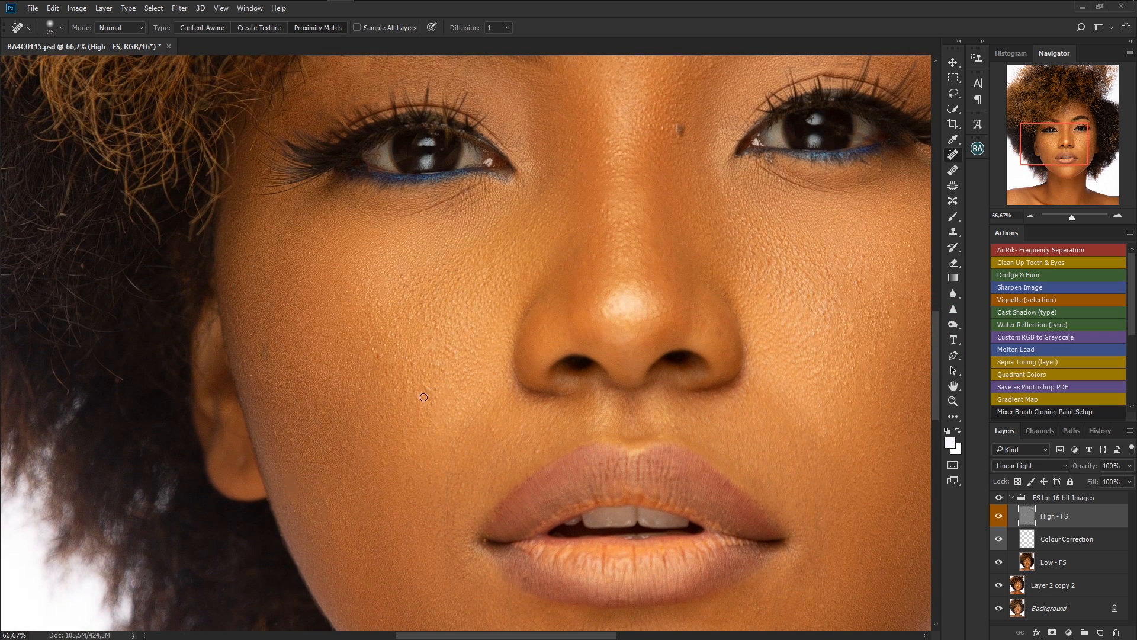
{"action": "left_click_drag", "start_coordinate": [434, 369], "coordinate": [440, 362]}
{"action": "left_click", "coordinate": [451, 352]}
{"action": "left_click", "coordinate": [443, 344]}
{"action": "left_click", "coordinate": [424, 343]}
{"action": "left_click", "coordinate": [448, 322]}
{"action": "left_click", "coordinate": [492, 425]}
{"action": "left_click", "coordinate": [531, 455]}
{"action": "left_click", "coordinate": [520, 440]}
{"action": "left_click", "coordinate": [498, 430]}
Heal the blemishes along the left side of the upper lip and the smile line.
{"action": "left_click", "coordinate": [457, 497]}
{"action": "left_click_drag", "start_coordinate": [452, 524], "coordinate": [467, 560]}
{"action": "left_click", "coordinate": [461, 558]}
{"action": "left_click", "coordinate": [447, 533]}
{"action": "left_click", "coordinate": [456, 452]}
{"action": "left_click_drag", "start_coordinate": [467, 404], "coordinate": [479, 417]}
Heal the remaining blemishes across the outer left cheek.
{"action": "left_click", "coordinate": [381, 351]}
{"action": "mouse_move", "coordinate": [370, 366]}
{"action": "left_mouse_down"}
{"action": "mouse_move", "coordinate": [371, 376]}
{"action": "mouse_move", "coordinate": [416, 372]}
{"action": "left_mouse_up"}
{"action": "left_click", "coordinate": [388, 336]}
{"action": "left_click", "coordinate": [438, 401]}
{"action": "left_click", "coordinate": [401, 296]}
{"action": "left_click", "coordinate": [413, 285]}
{"action": "left_click", "coordinate": [307, 446]}
{"action": "left_click", "coordinate": [334, 527]}
{"action": "left_click", "coordinate": [268, 356]}
Fit the image to the screen and toggle the FS for 16-bit Images group's visibility to compare before and after.
{"action": "key", "text": "ctrl+0"}
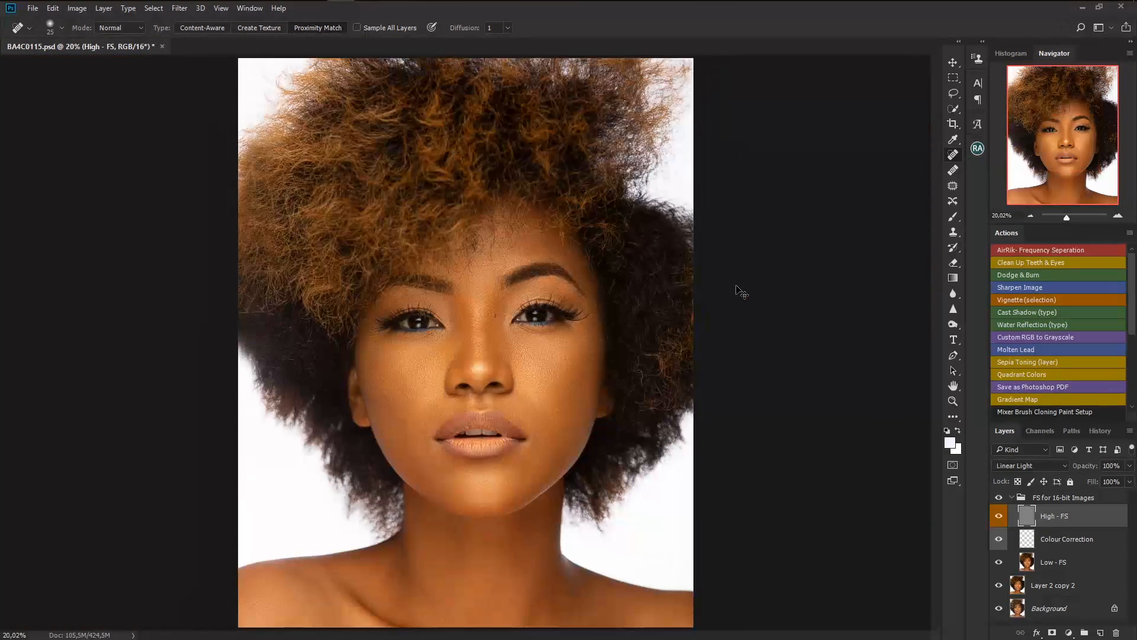
{"action": "left_click", "coordinate": [999, 499]}
{"action": "left_click", "coordinate": [999, 499]}
{"action": "left_click", "coordinate": [1000, 499]}
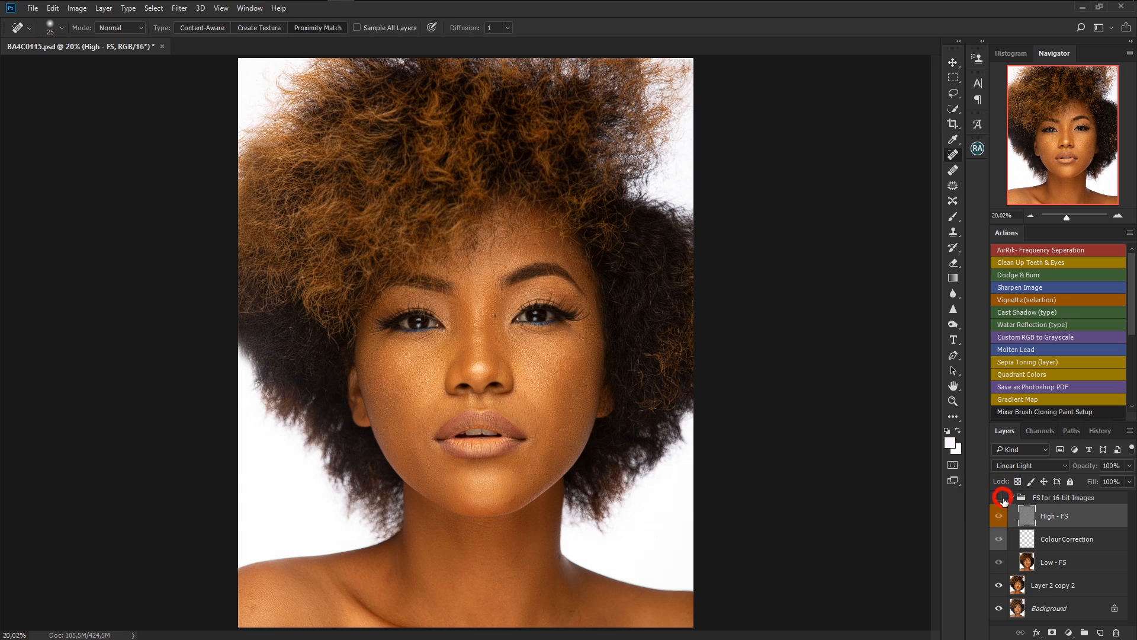